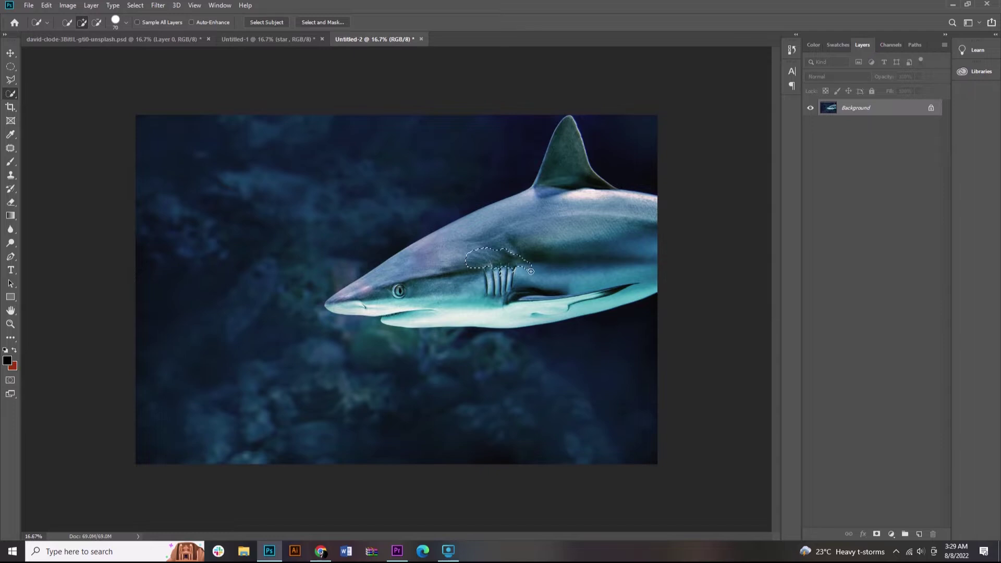
# Quick-select the shark's body plus its dorsal fin and enter Select and Mask.
pyautogui.moveTo(464, 234); pyautogui.dragTo(454, 238)
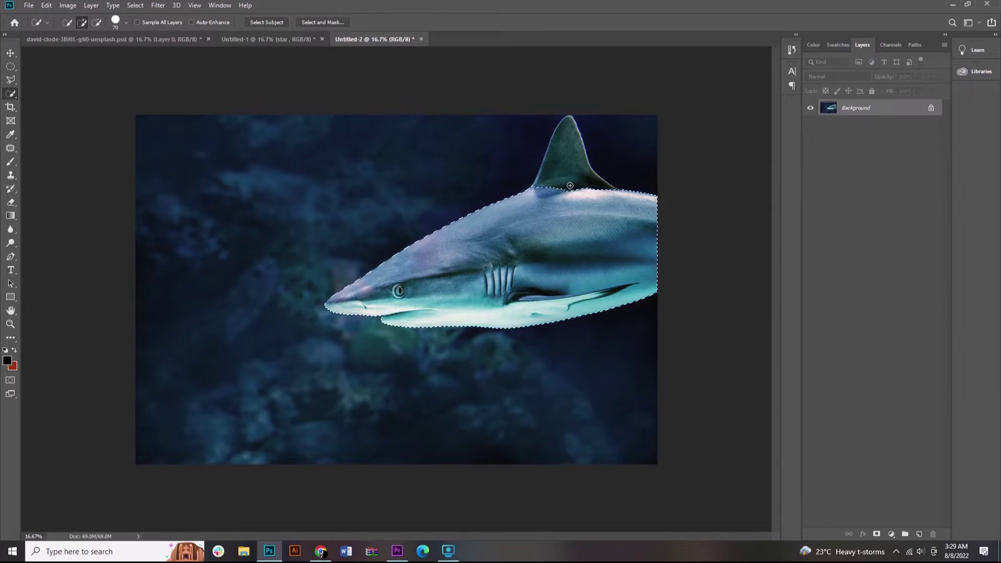
pyautogui.click(561, 163)
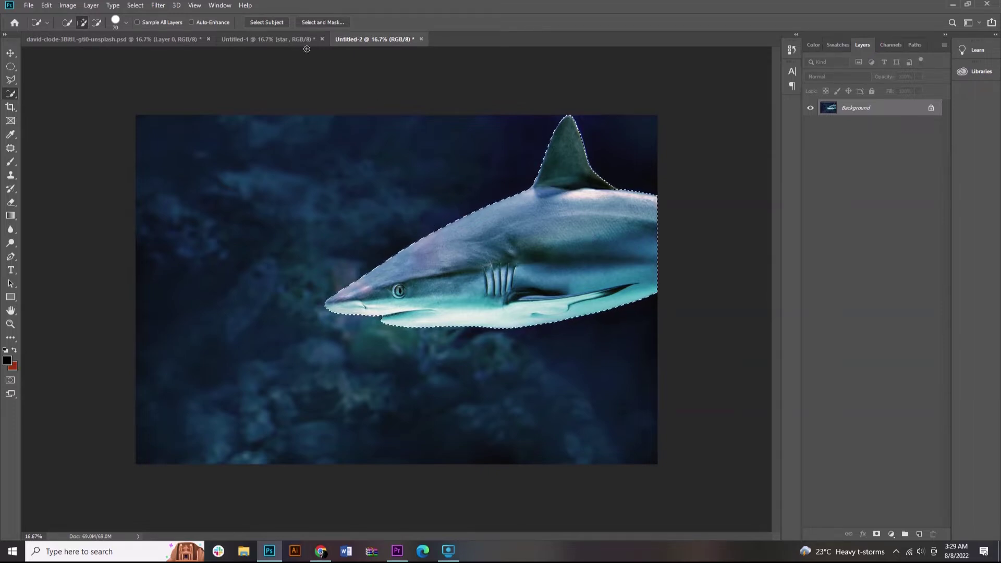
pyautogui.click(311, 22)
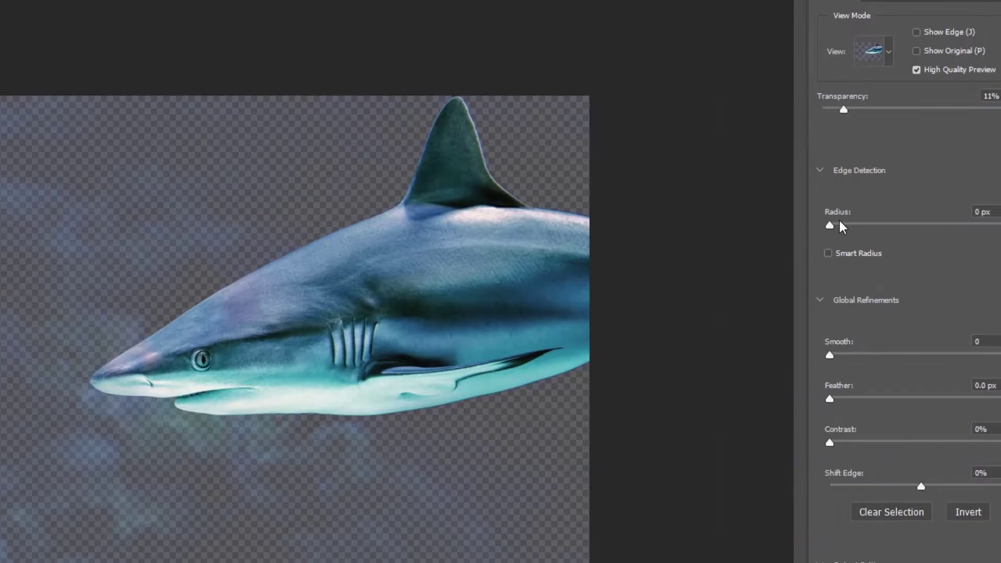
# Set edge radius to 1 px, add smooth, feather and contrast, and preview On Black.
pyautogui.moveTo(857, 201); pyautogui.dragTo(860, 201)
pyautogui.click(840, 354)
pyautogui.click(841, 399)
pyautogui.click(840, 442)
pyautogui.click(886, 45)
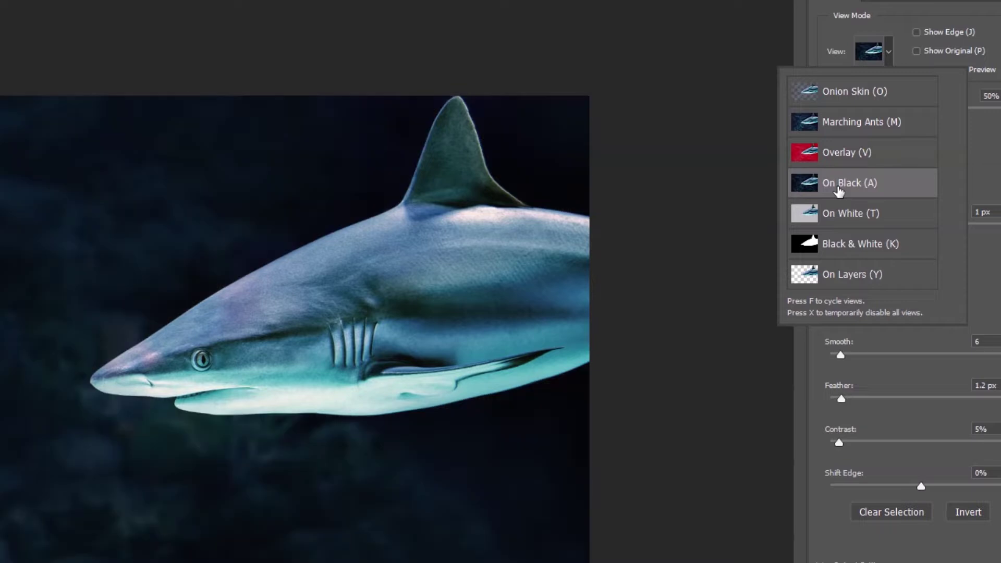
pyautogui.click(840, 359)
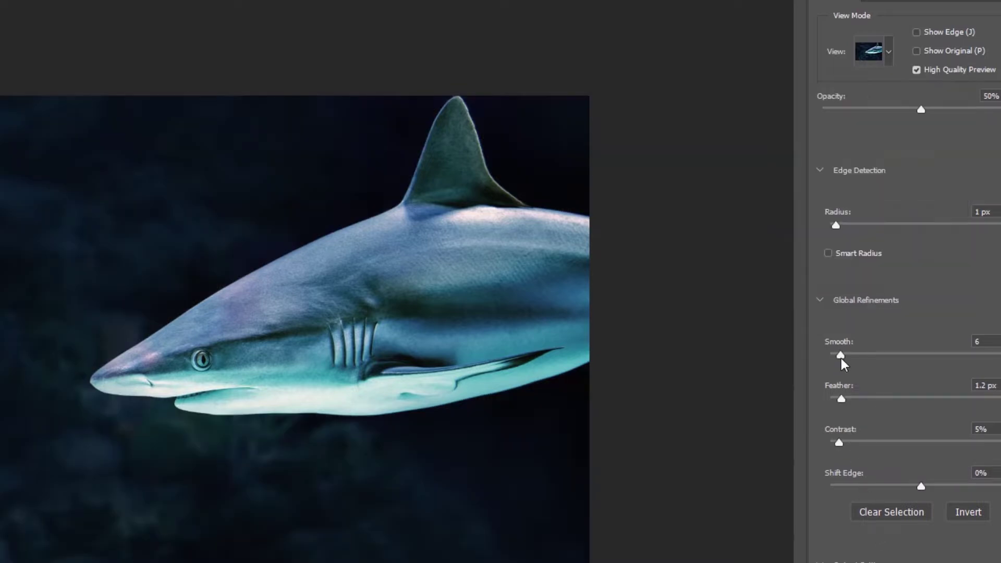
# Retune smooth, feather and contrast, then output to New Layer with Layer Mask.
pyautogui.moveTo(841, 358); pyautogui.dragTo(844, 356)
pyautogui.click(838, 397)
pyautogui.moveTo(840, 444); pyautogui.dragTo(841, 443)
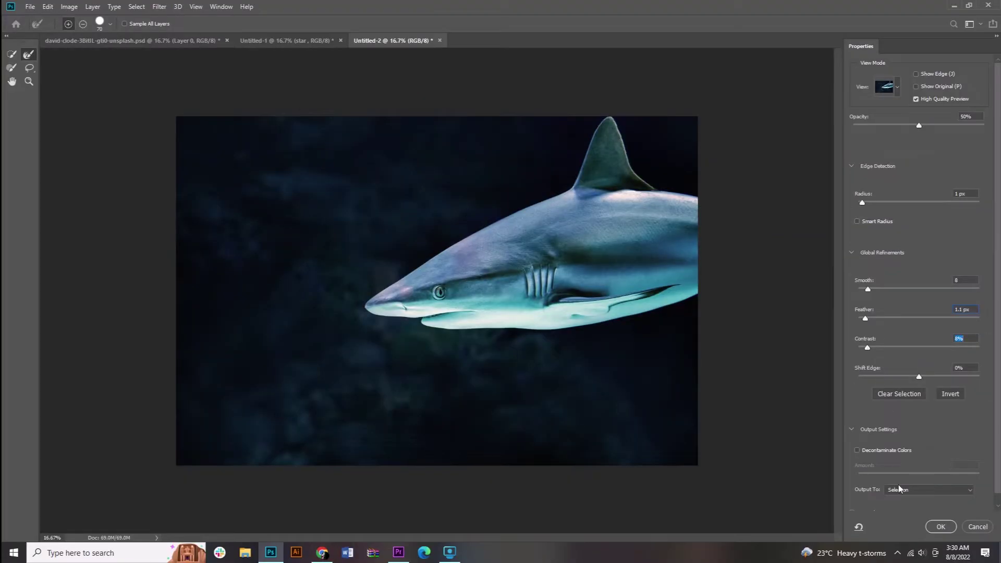
pyautogui.click(928, 489)
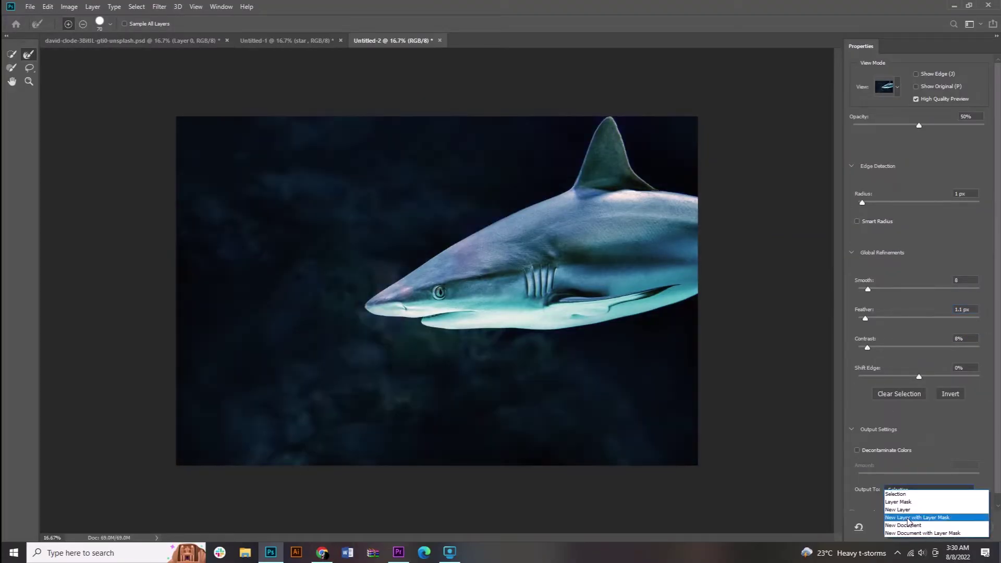
pyautogui.click(907, 518)
# Show and unlock Background, then copy the mask's shark selection into Layer 1.
pyautogui.click(938, 525)
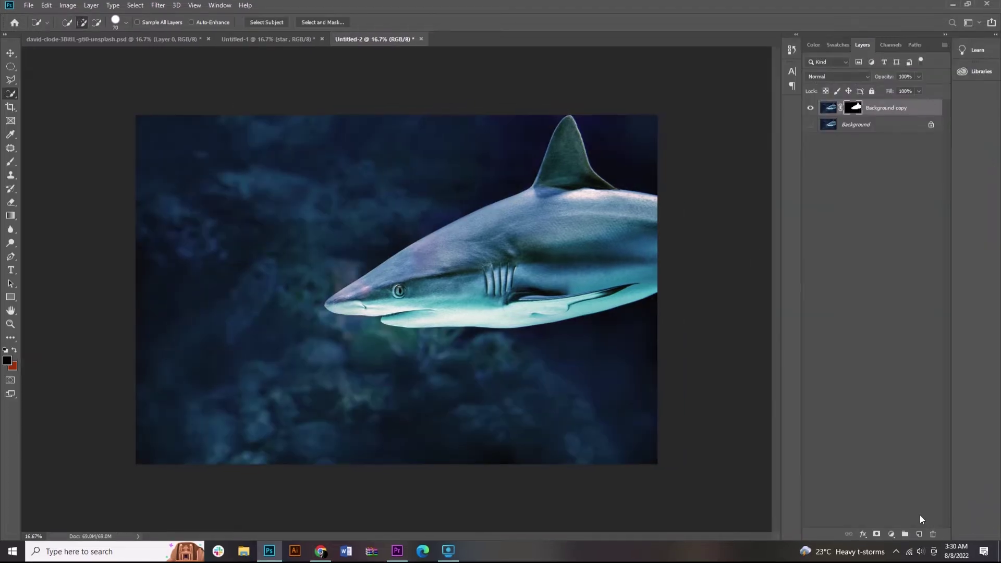
pyautogui.click(810, 125)
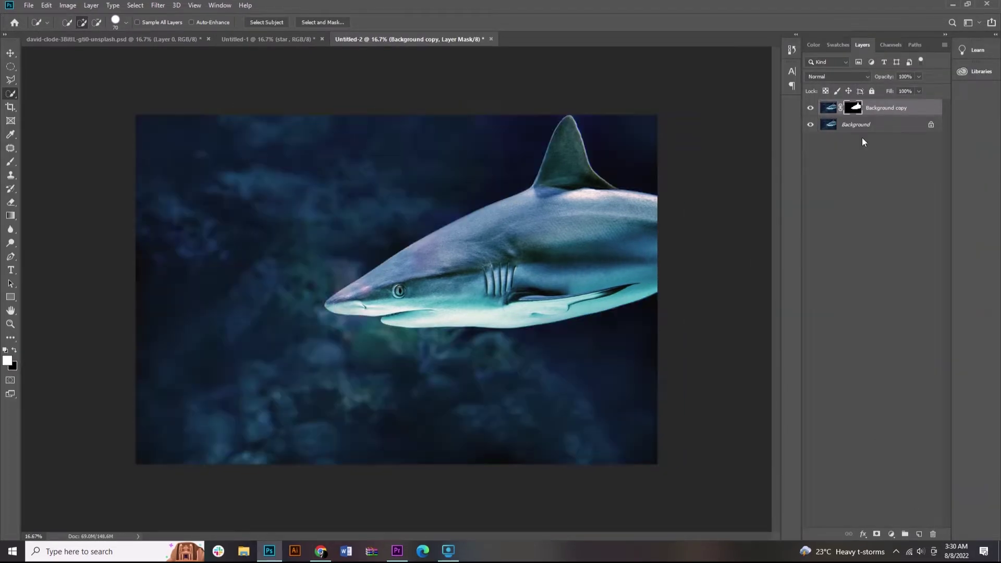
pyautogui.click(933, 123)
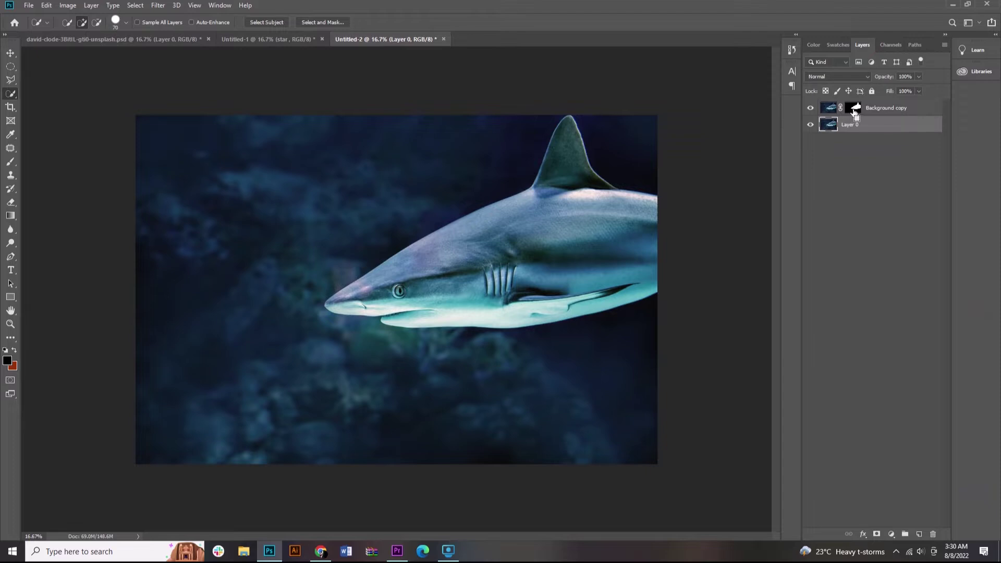
pyautogui.keyDown('ctrl'); pyautogui.click(831, 108); pyautogui.keyUp('ctrl')
pyautogui.hotkey('ctrl', 'j')
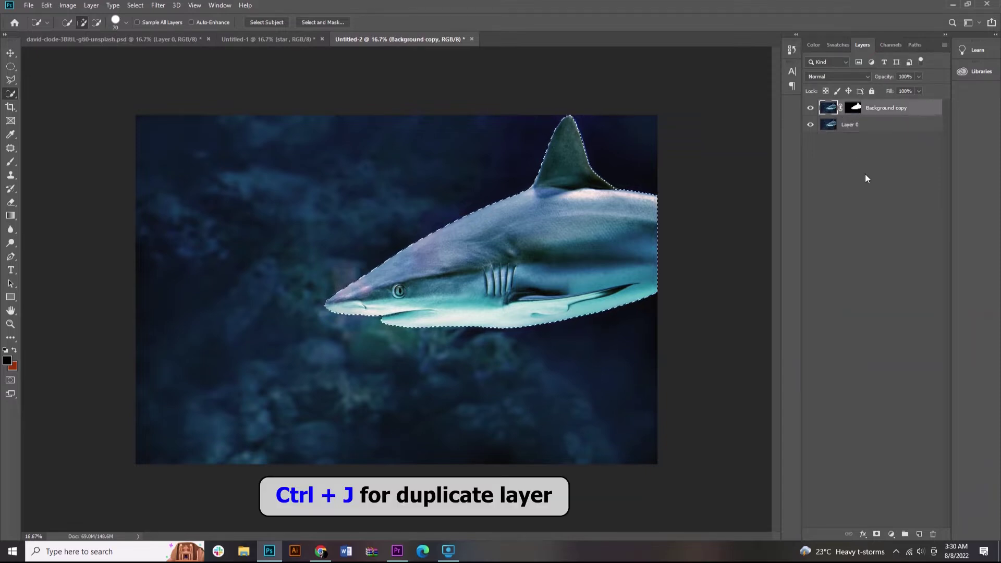
pyautogui.click(873, 126)
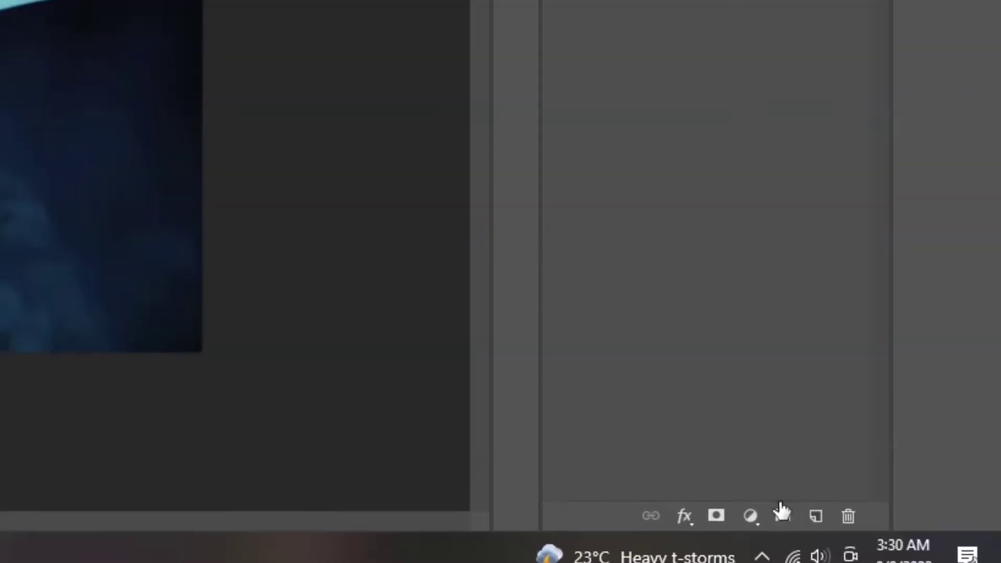
# Add a Color Lookup adjustment using the Moonlight.3DL preset.
pyautogui.click(890, 533)
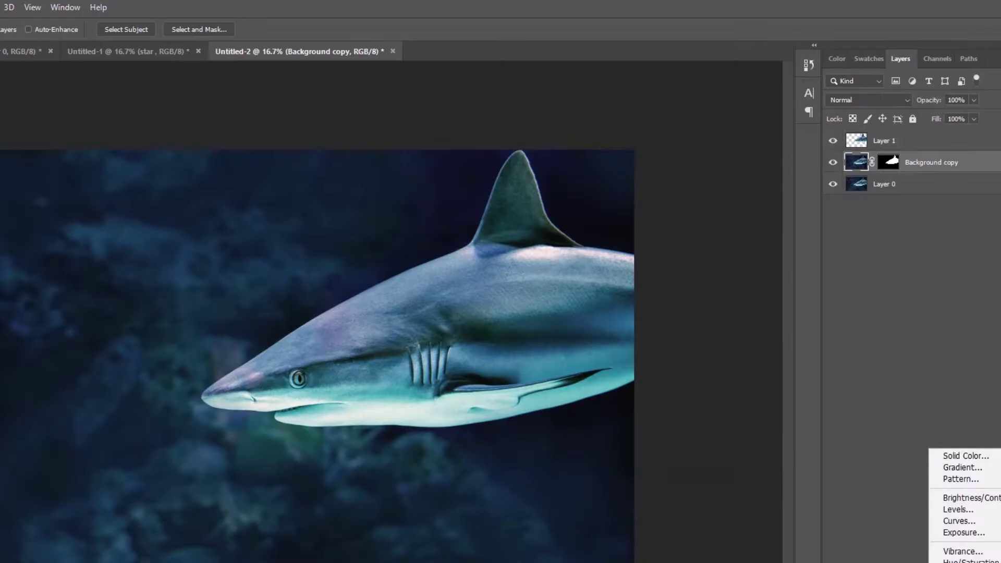
pyautogui.click(778, 356)
pyautogui.click(537, 135)
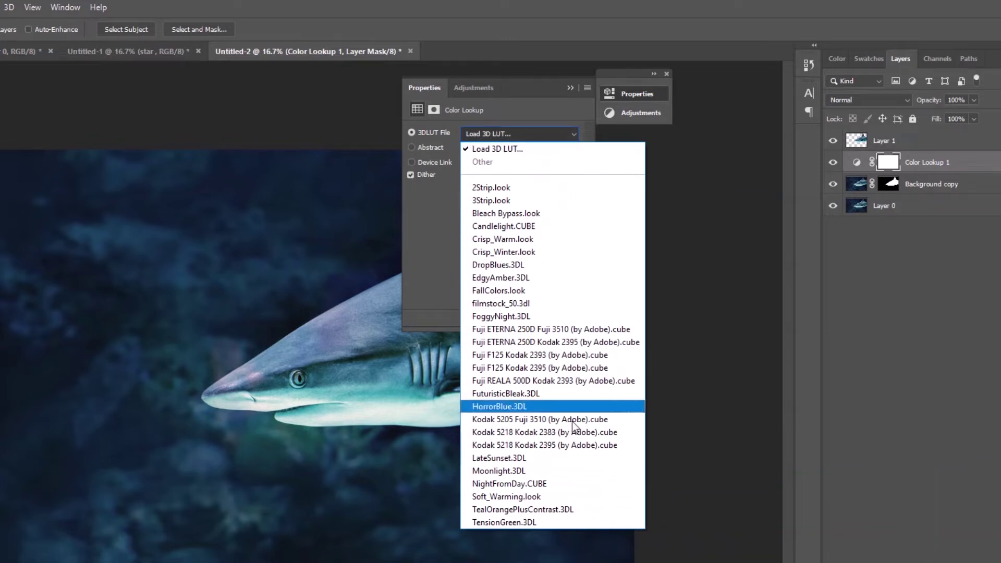
pyautogui.click(543, 470)
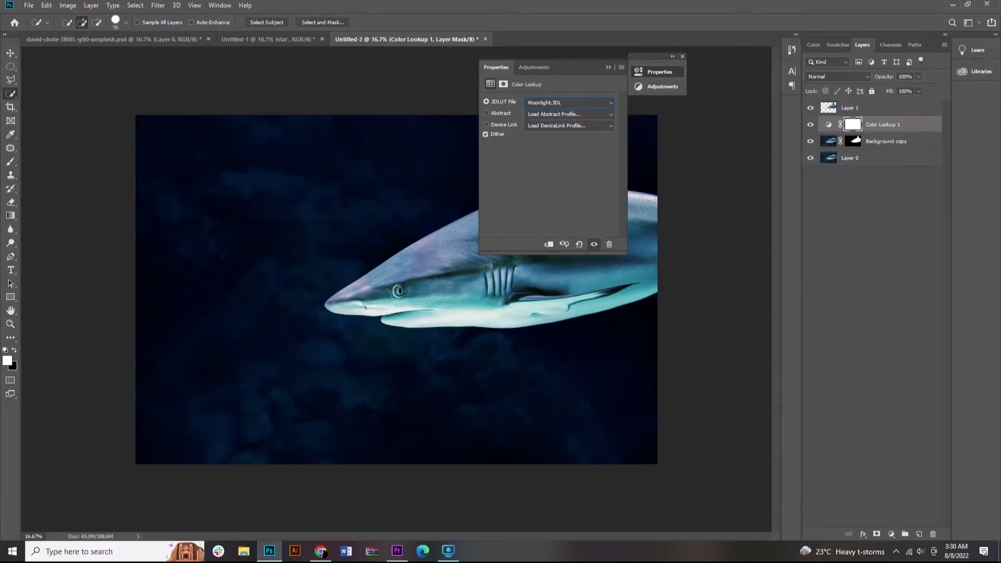
pyautogui.click(608, 68)
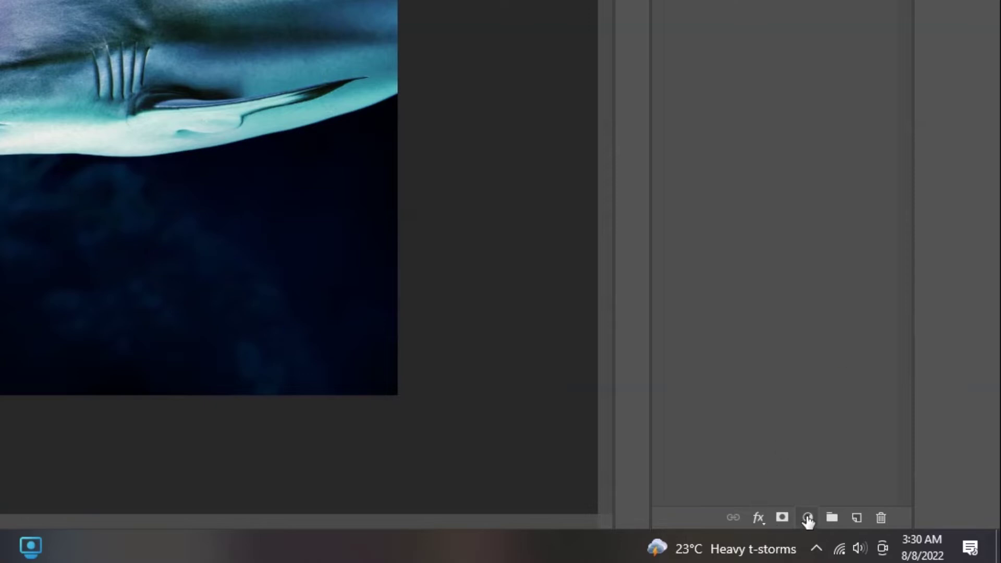
# Add a Black & White adjustment layer and lower its opacity to about 71%.
pyautogui.click(807, 518)
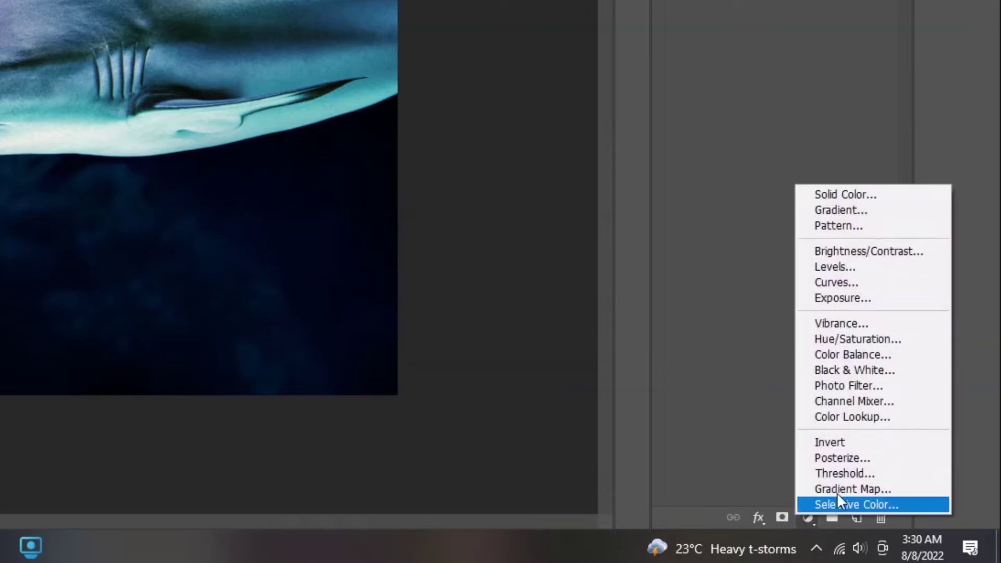
pyautogui.click(852, 364)
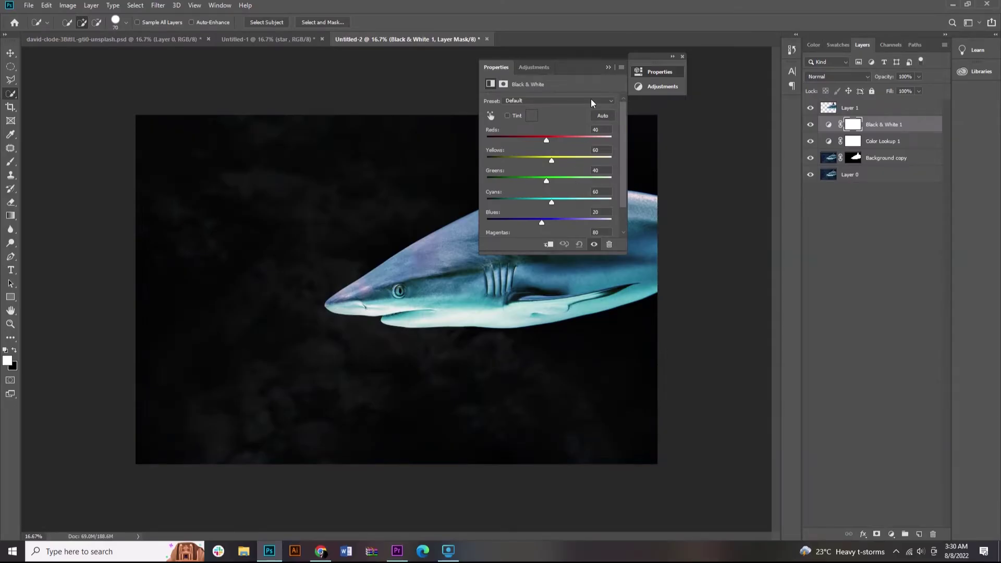
pyautogui.click(609, 67)
pyautogui.click(919, 76)
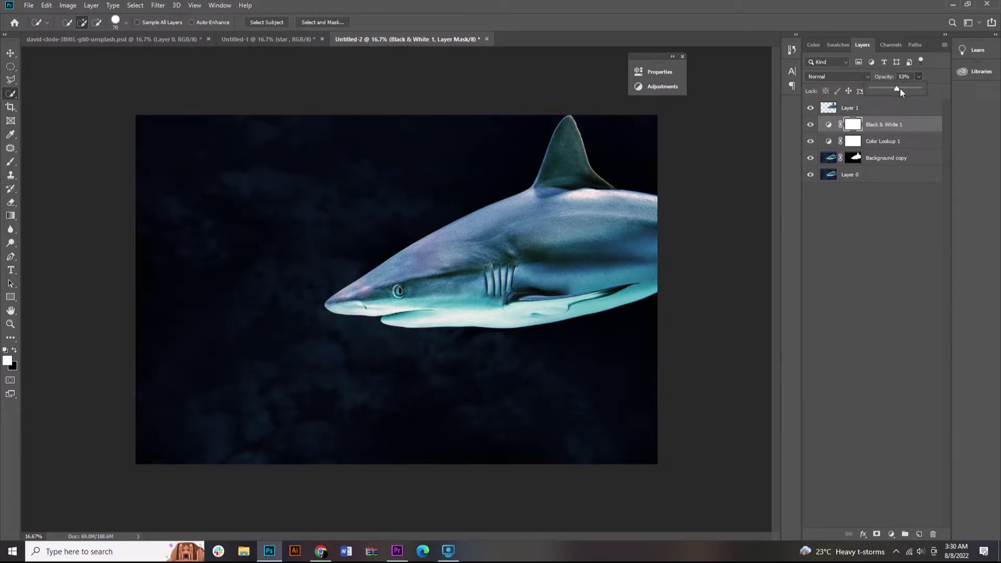
pyautogui.moveTo(907, 87); pyautogui.dragTo(908, 87)
# Put Layer 1 into a group and convert it to a smart object.
pyautogui.click(885, 265)
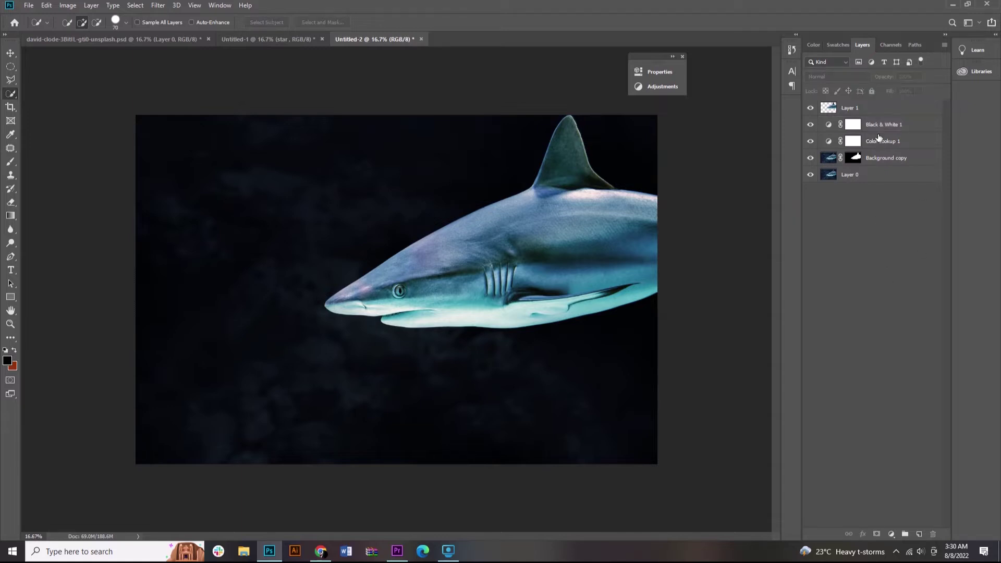
pyautogui.click(872, 112)
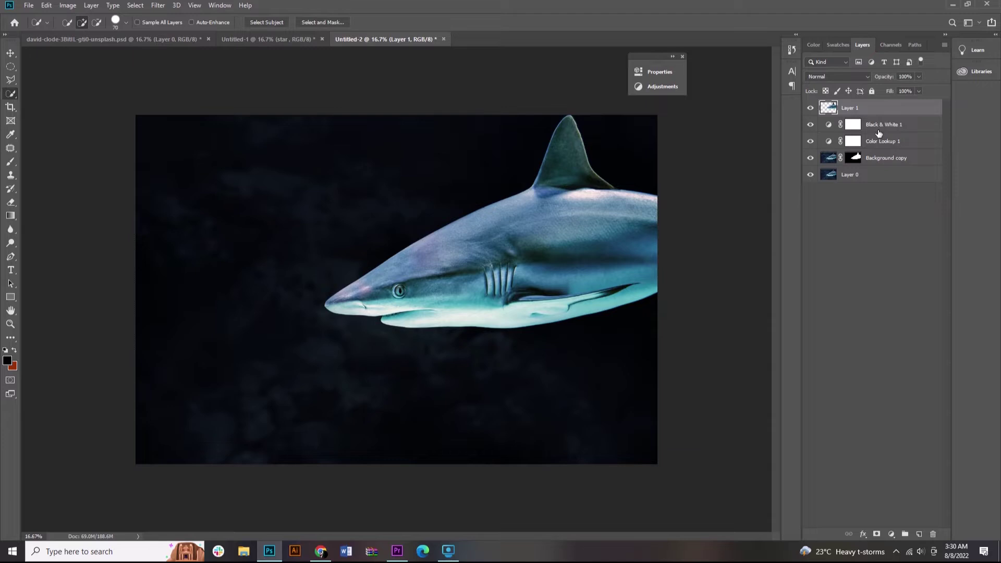
pyautogui.hotkey('ctrl', 'g')
pyautogui.rightClick(874, 125)
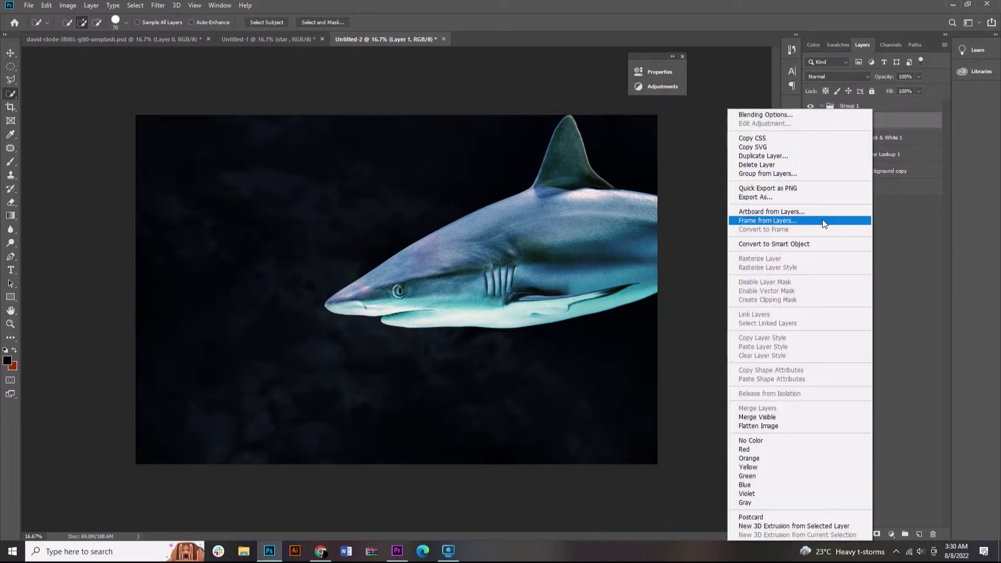
pyautogui.click(794, 244)
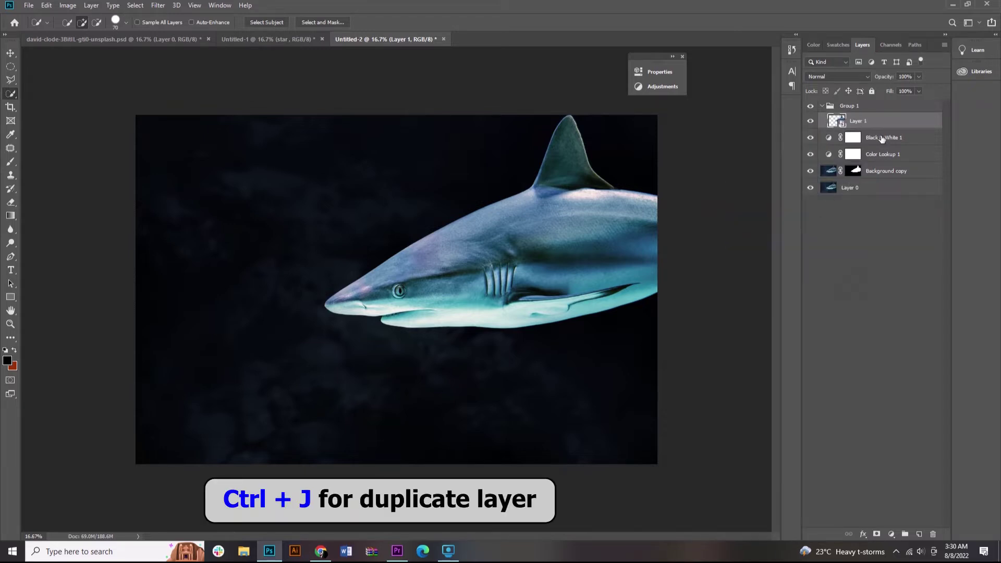
# Duplicate Layer 1, undo back to the original, and start a Gaussian Blur on it.
pyautogui.hotkey('ctrl', 'j')
pyautogui.hotkey('ctrl', 'z')
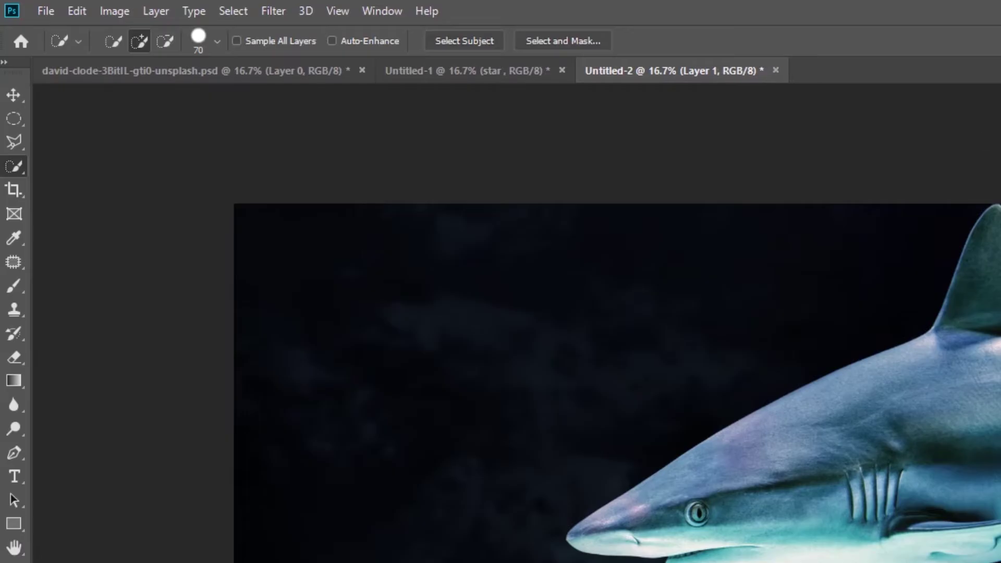
pyautogui.click(271, 11)
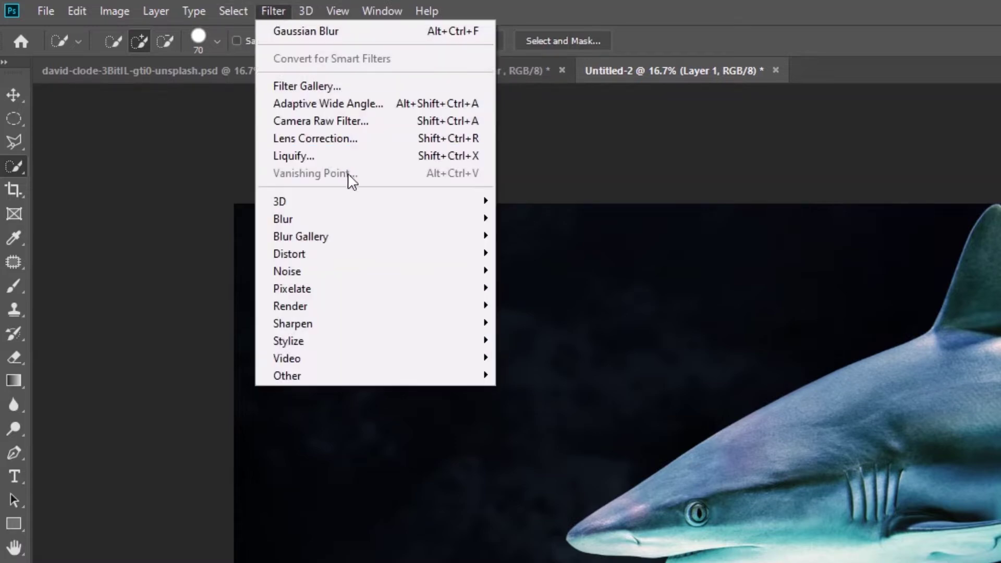
pyautogui.moveTo(283, 219)
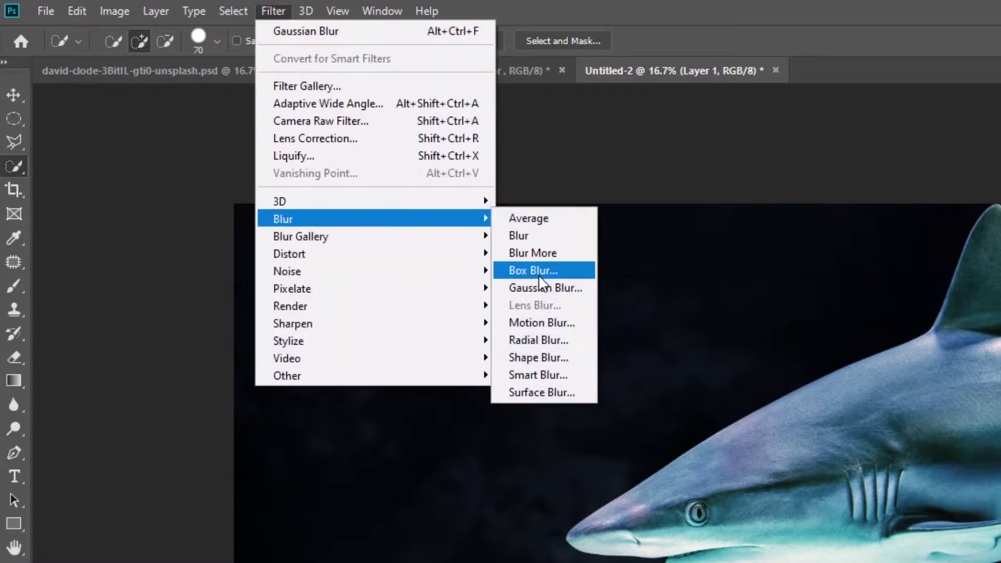
pyautogui.click(542, 291)
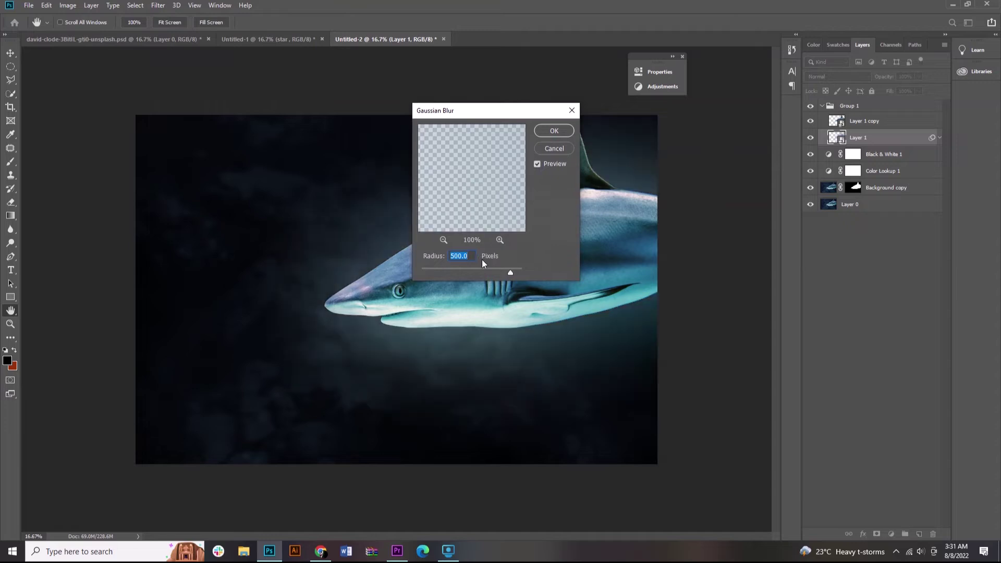
# Blur Layer 1 at radius 5, then duplicate it and blur the copy at 50.
pyautogui.write('5')
pyautogui.press('Return')
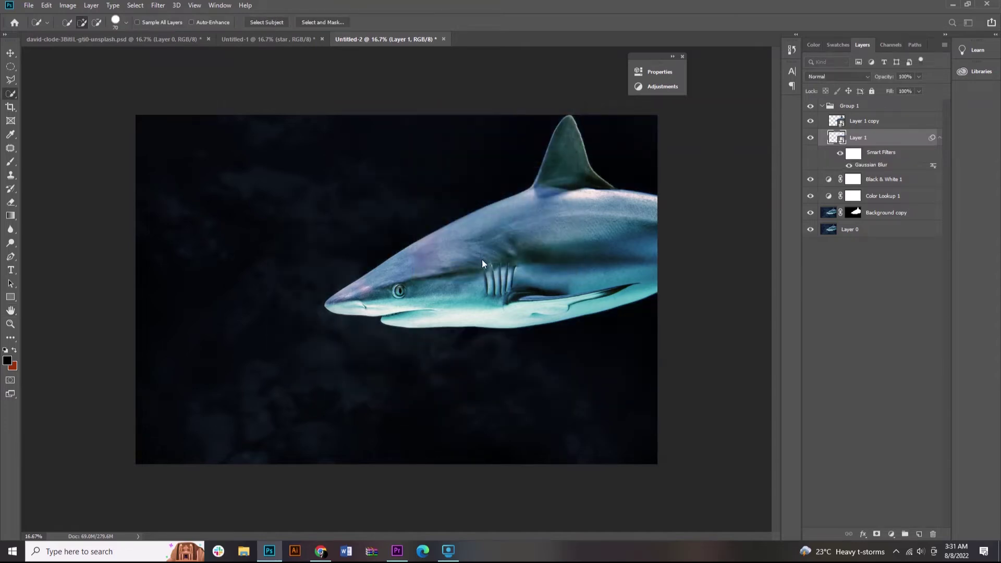
pyautogui.hotkey('ctrl', 'j')
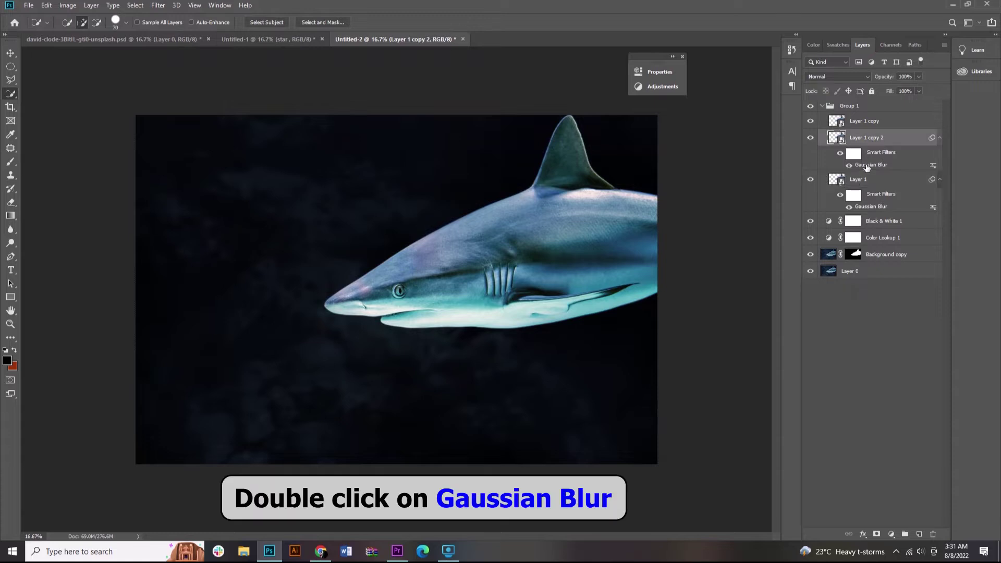
pyautogui.doubleClick(866, 166)
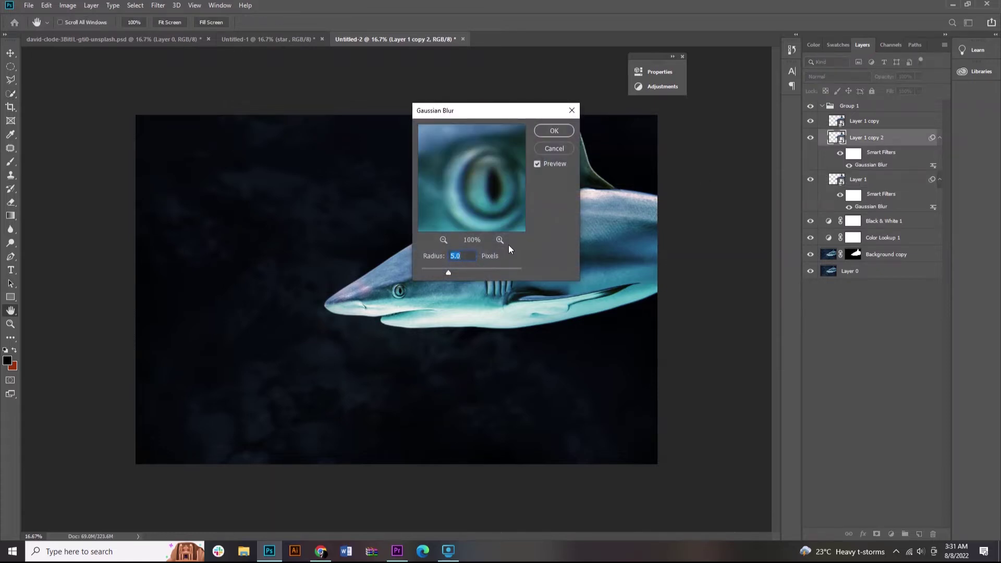
pyautogui.write('50')
pyautogui.press('Return')
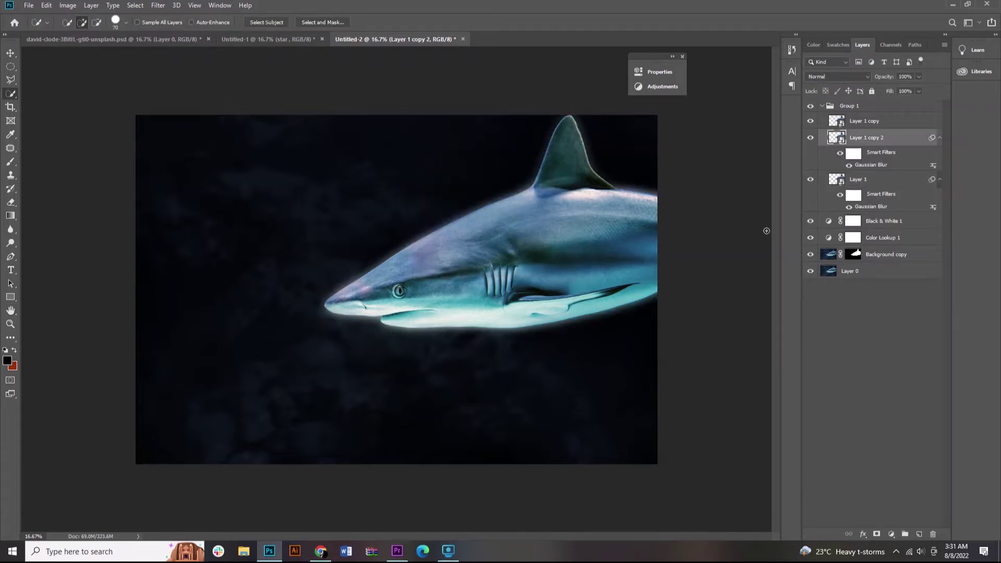
# Add two more blurred copies with Gaussian Blur radii 10 and 250.
pyautogui.hotkey('ctrl', 'j')
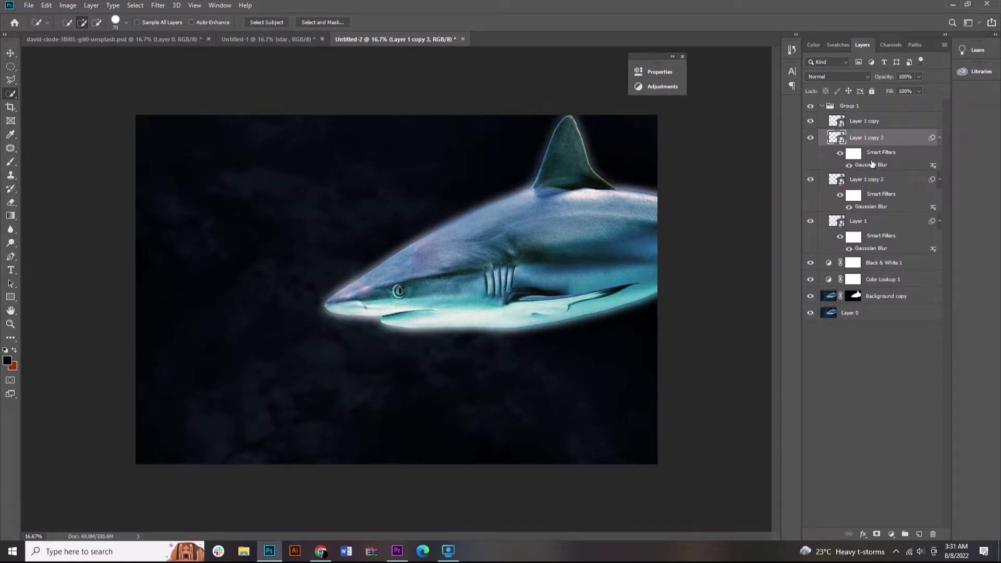
pyautogui.doubleClick(870, 165)
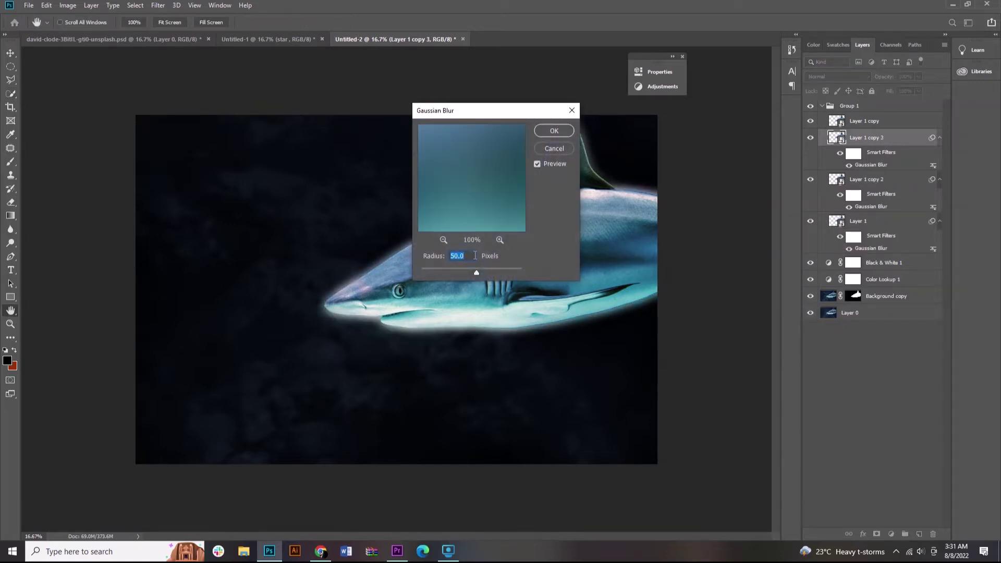
pyautogui.write('10')
pyautogui.press('Return')
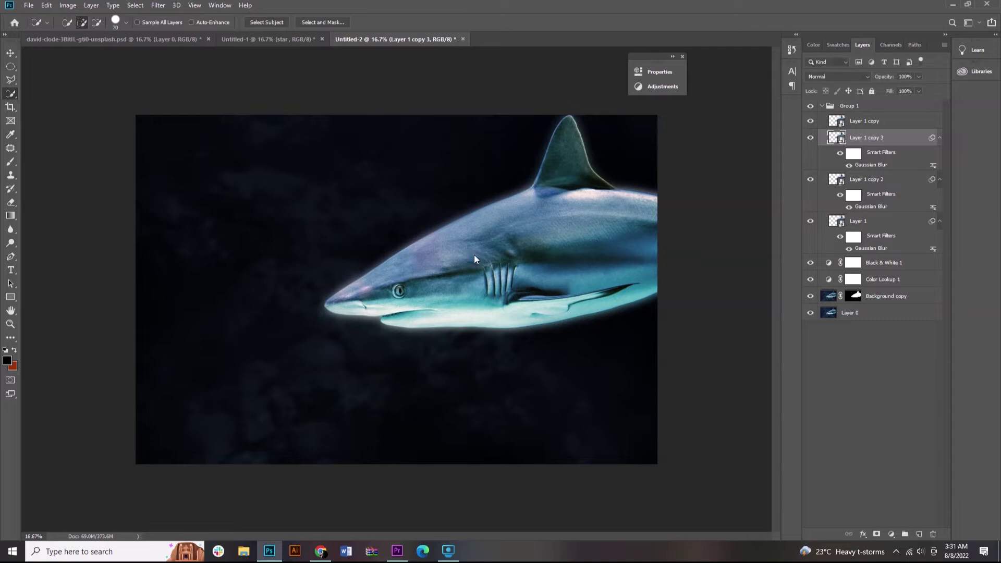
pyautogui.hotkey('ctrl', 'j')
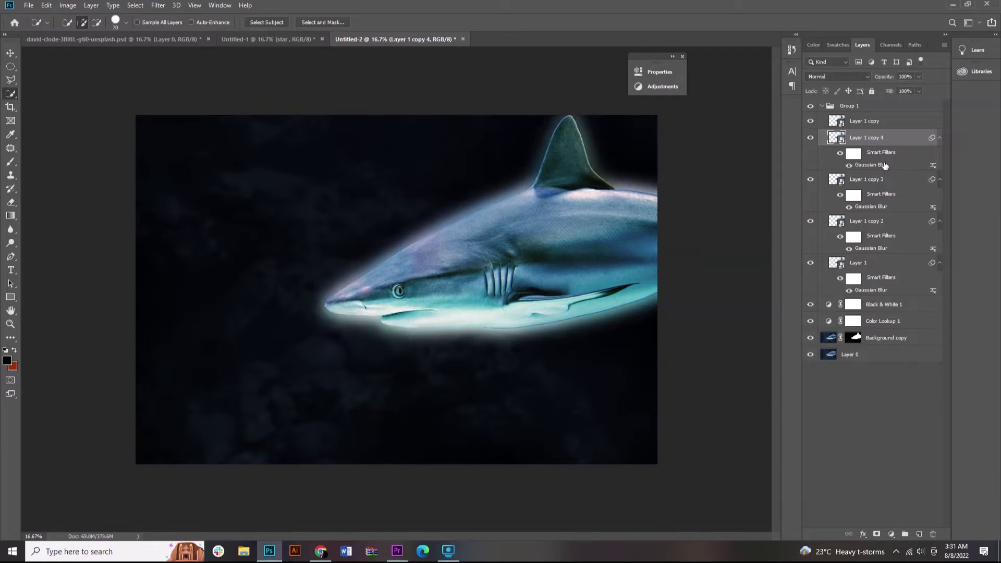
pyautogui.doubleClick(884, 165)
pyautogui.write('250')
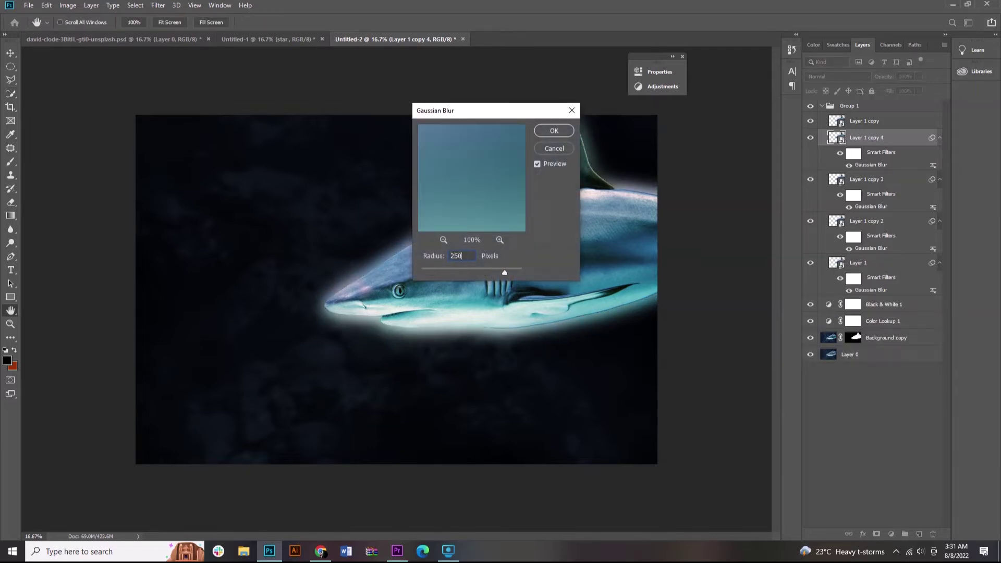
pyautogui.press('Return')
# Add a fifth blurred copy, then select Layer 1 copy and collapse Group 1.
pyautogui.hotkey('ctrl', 'j')
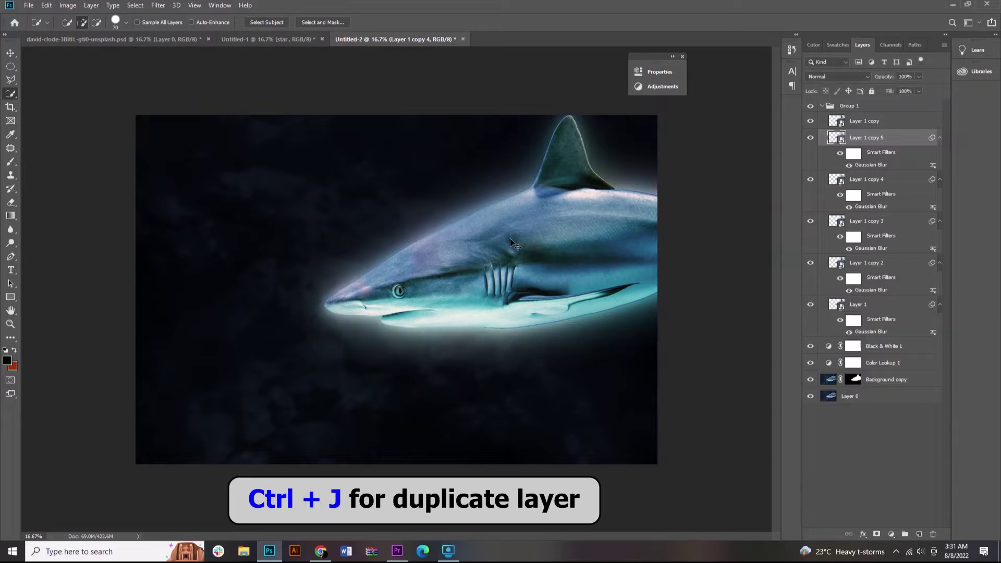
pyautogui.doubleClick(870, 165)
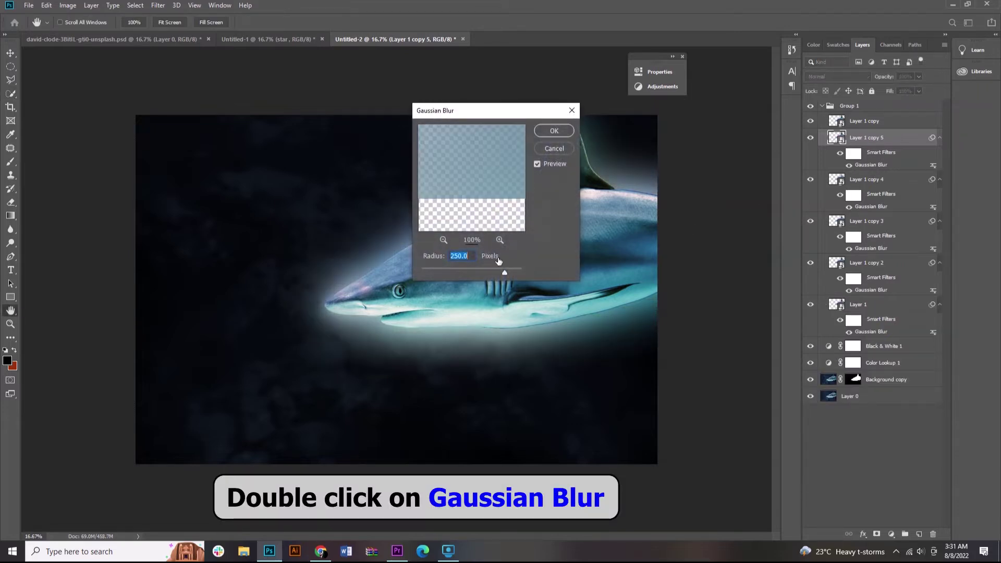
pyautogui.press('Return')
pyautogui.press('w')
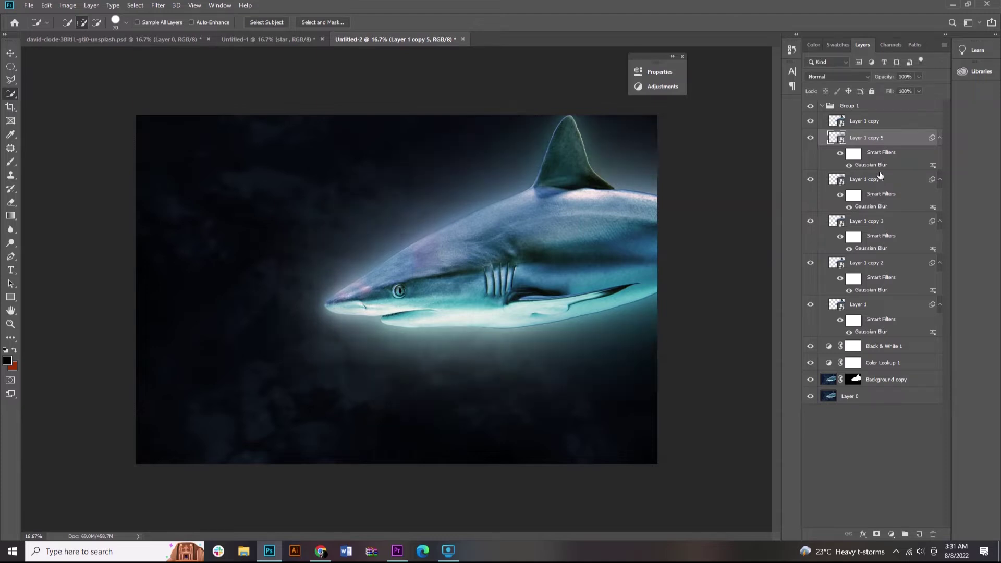
pyautogui.click(868, 122)
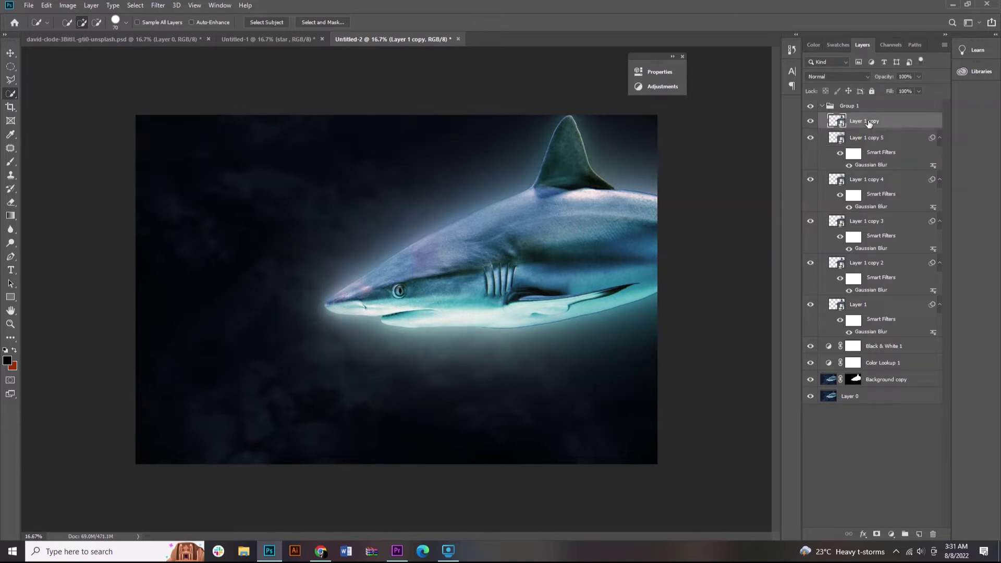
pyautogui.click(822, 107)
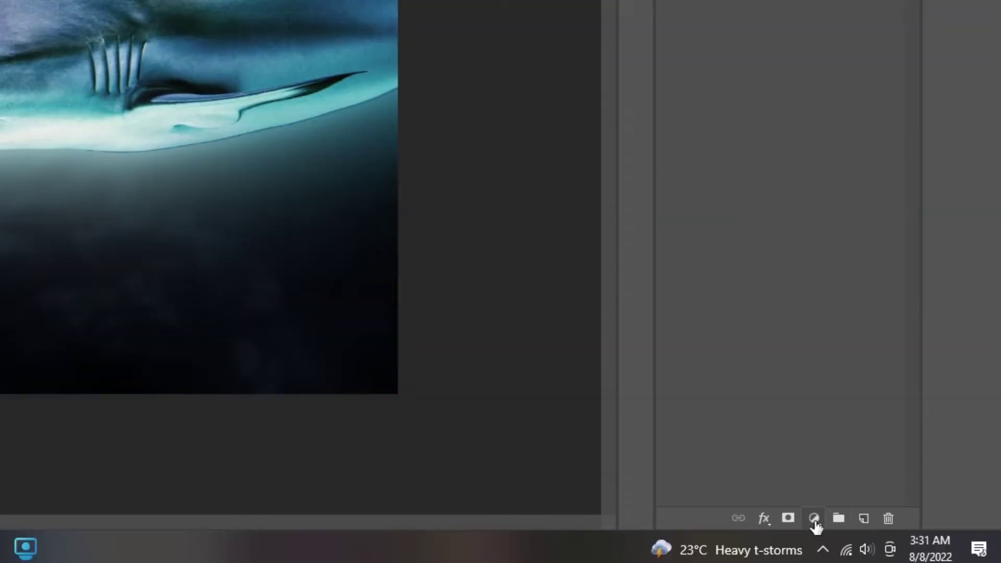
# Add a Hue/Saturation layer clipped to Group 1 with Colorize turned on.
pyautogui.click(815, 519)
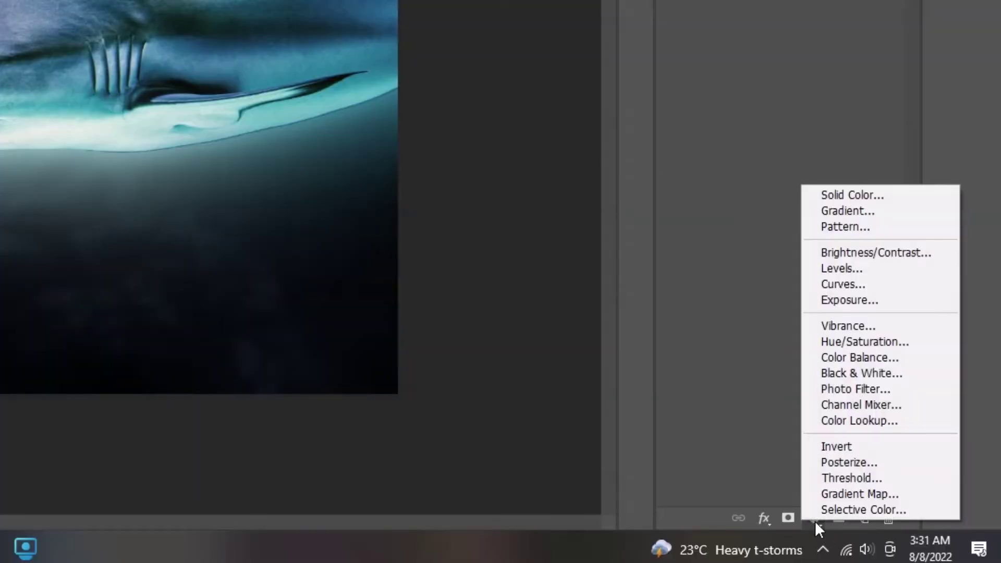
pyautogui.click(856, 348)
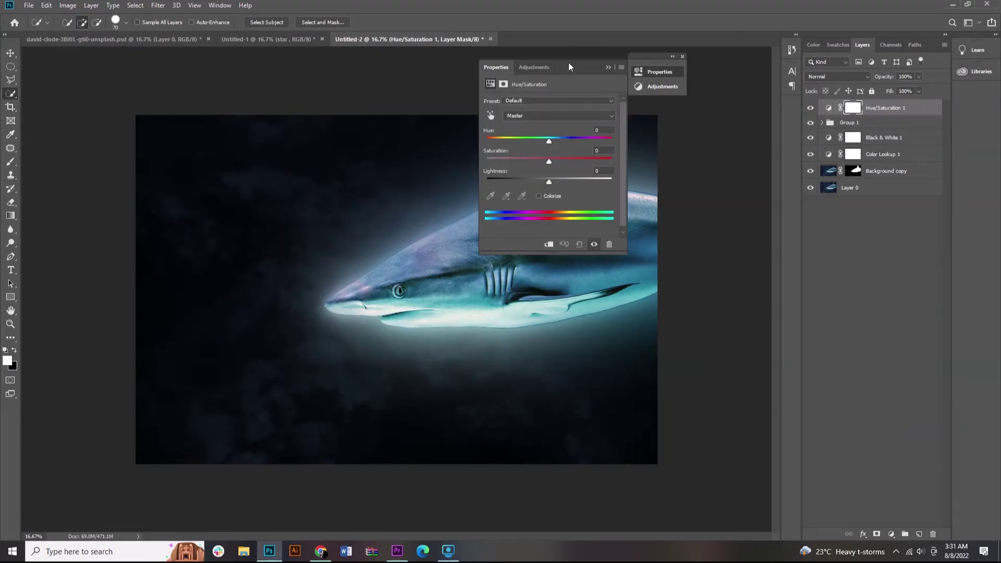
pyautogui.moveTo(576, 69); pyautogui.dragTo(721, 58)
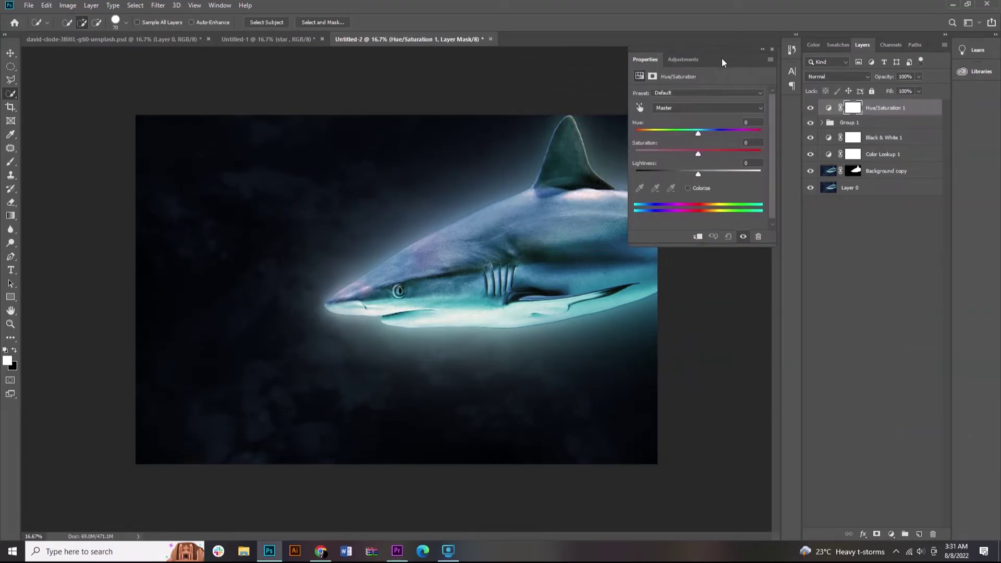
pyautogui.click(697, 237)
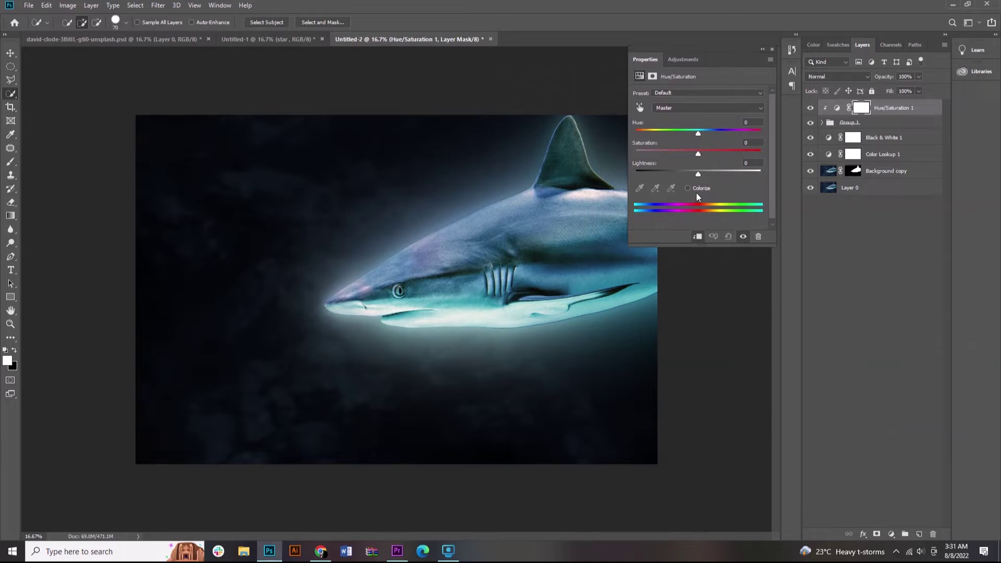
pyautogui.click(696, 188)
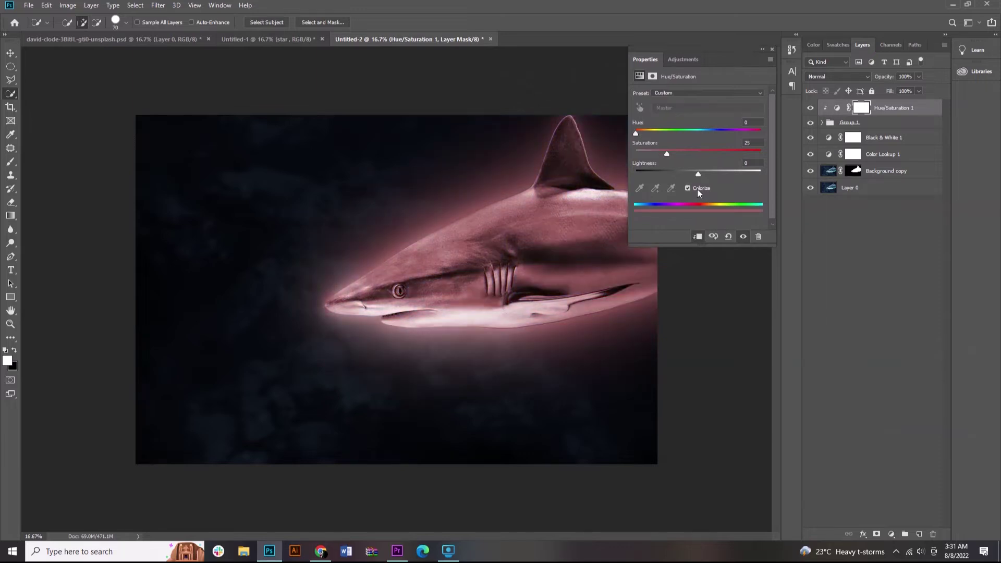
# Tune the tint to deep blue: Hue about 219, Saturation 72, Lightness -20.
pyautogui.moveTo(702, 130); pyautogui.dragTo(713, 132)
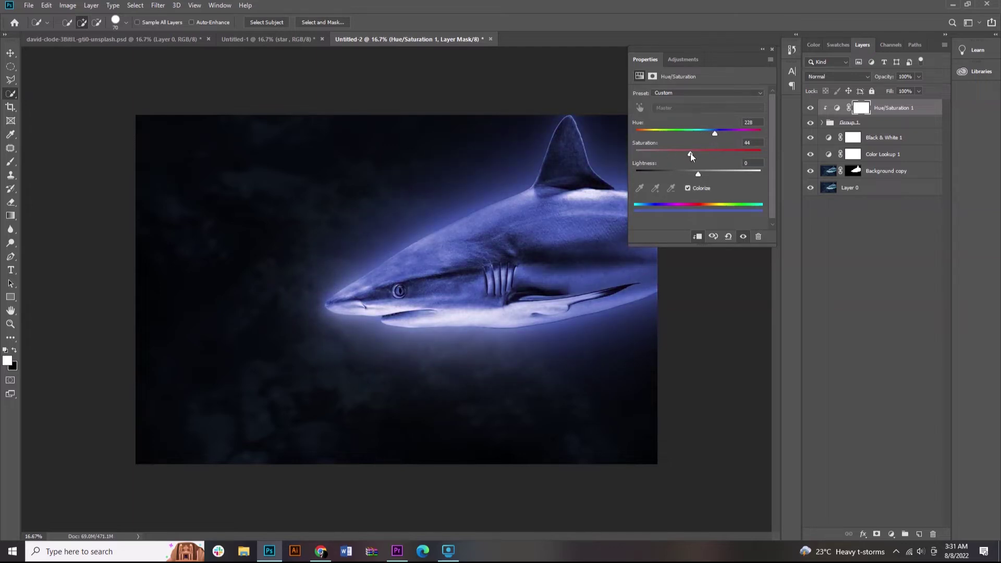
pyautogui.moveTo(715, 133); pyautogui.dragTo(719, 135)
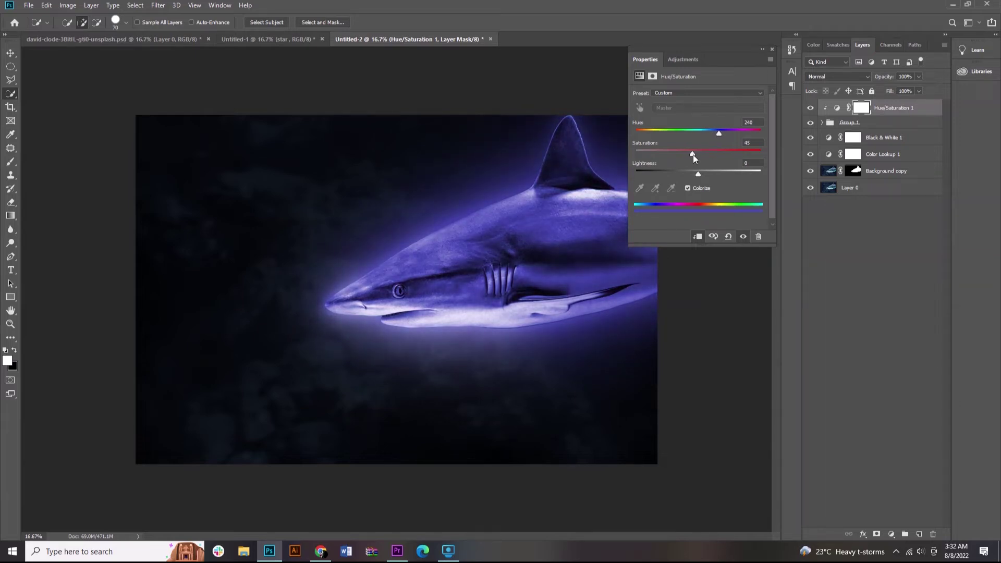
pyautogui.moveTo(694, 154); pyautogui.dragTo(714, 131)
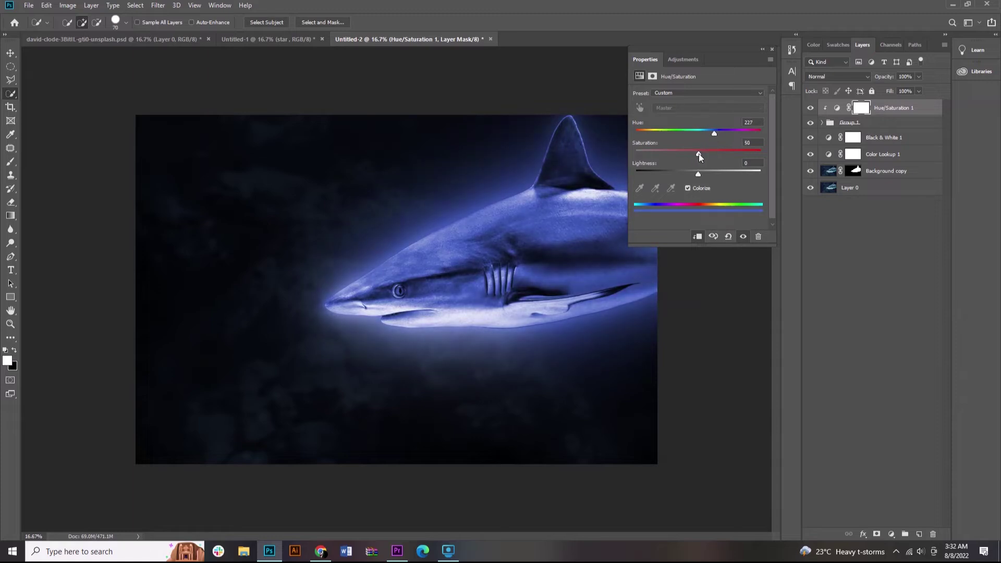
pyautogui.moveTo(716, 135)
pyautogui.mouseDown()
pyautogui.moveTo(706, 173)
pyautogui.moveTo(684, 175)
pyautogui.mouseUp()
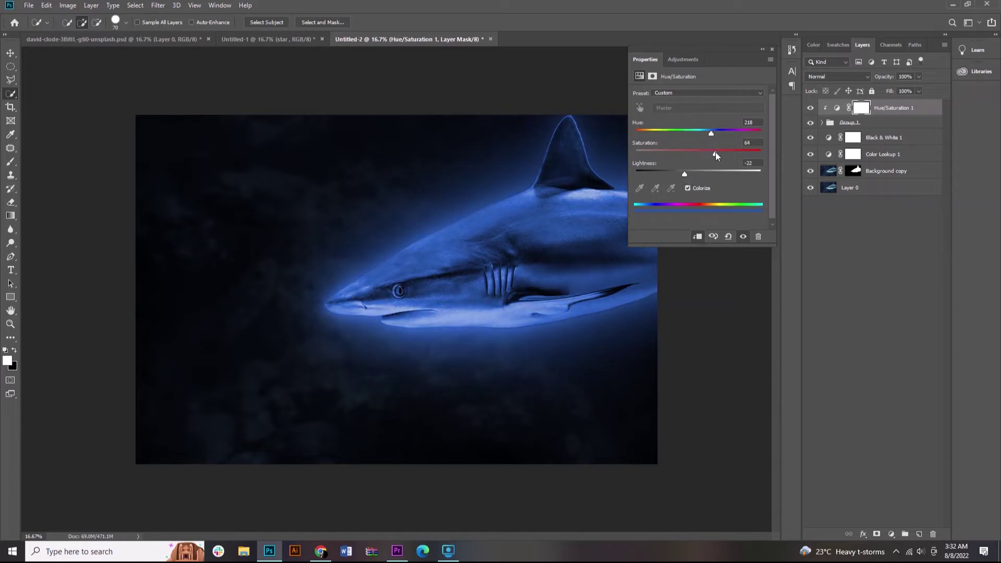
pyautogui.moveTo(715, 154); pyautogui.dragTo(711, 134)
pyautogui.moveTo(684, 174)
pyautogui.mouseDown()
pyautogui.moveTo(670, 174)
pyautogui.moveTo(686, 174)
pyautogui.mouseUp()
pyautogui.moveTo(711, 136); pyautogui.dragTo(713, 134)
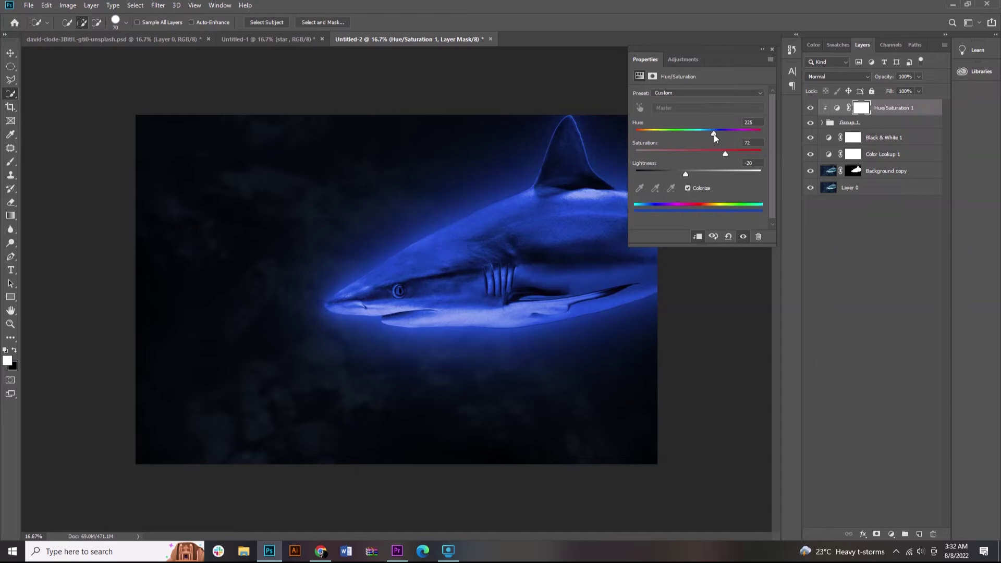
pyautogui.moveTo(713, 133); pyautogui.dragTo(712, 133)
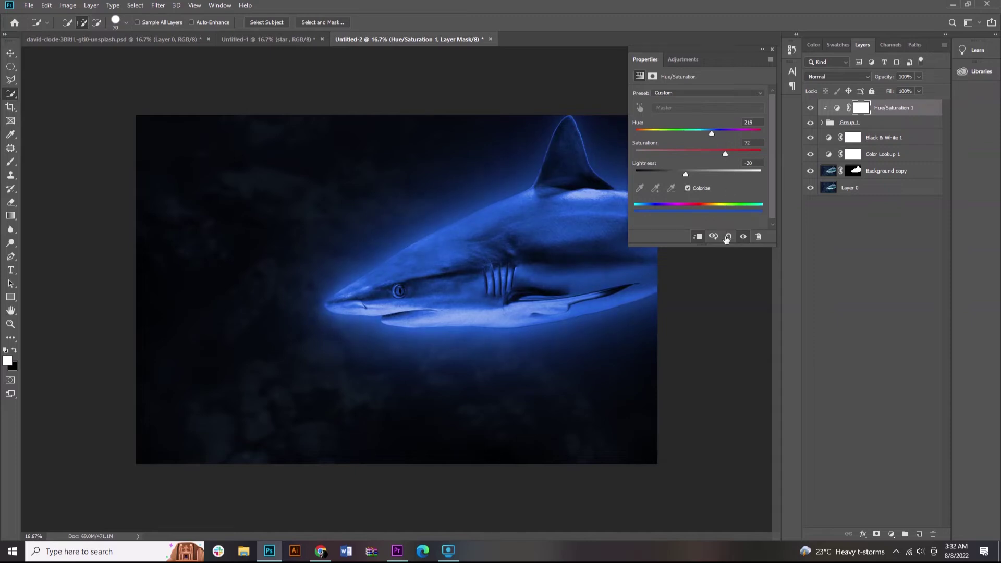
pyautogui.click(762, 49)
# Expand Group 1, toggle Layer 1 copy 5's visibility to compare, and select it.
pyautogui.click(870, 124)
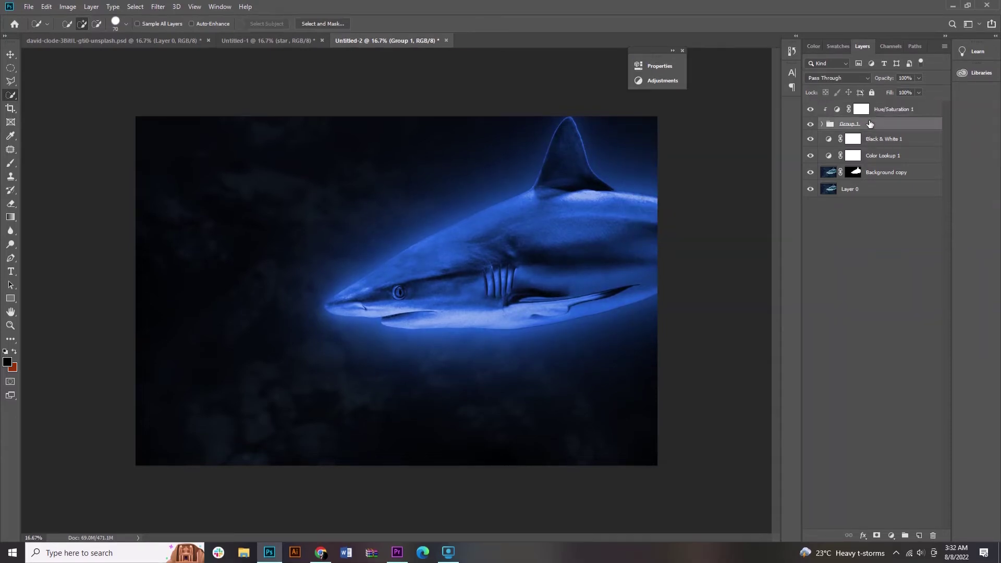
pyautogui.click(886, 110)
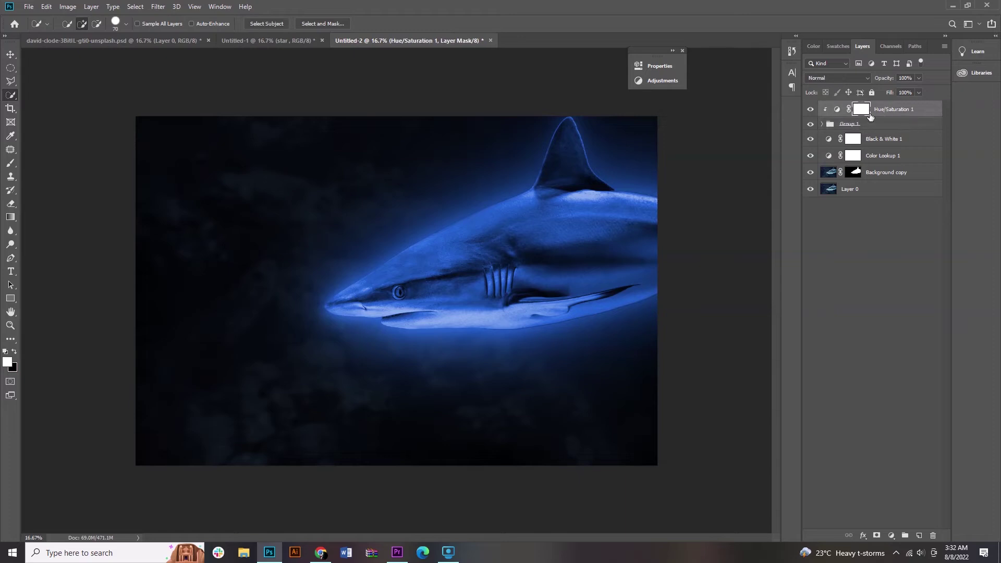
pyautogui.click(873, 127)
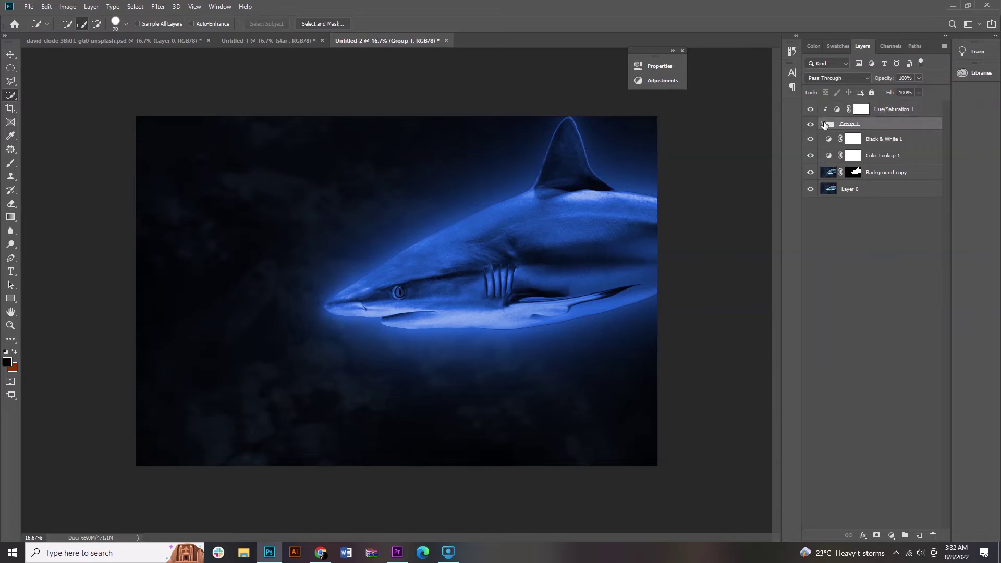
pyautogui.click(823, 125)
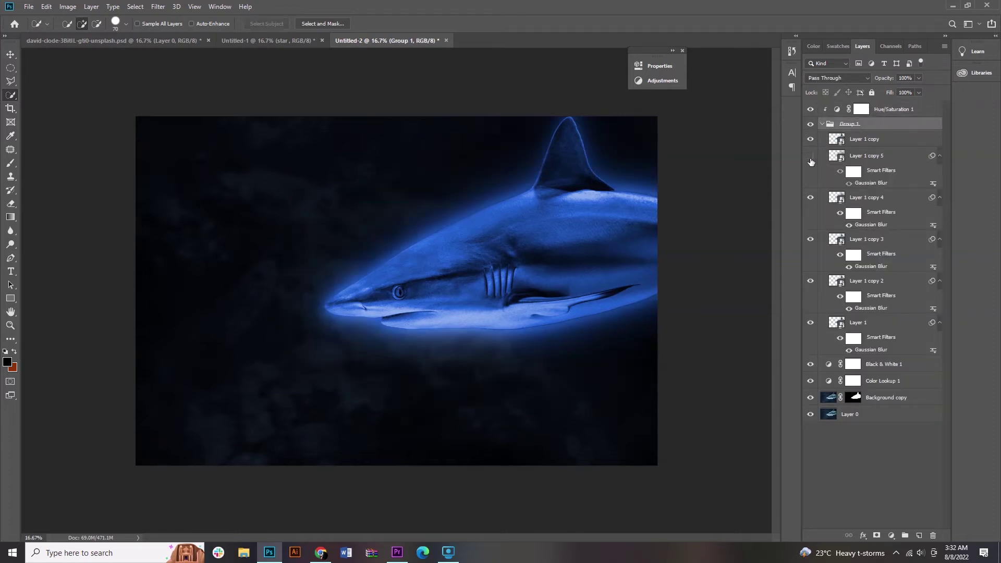
pyautogui.click(811, 161)
pyautogui.click(811, 156)
pyautogui.click(810, 161)
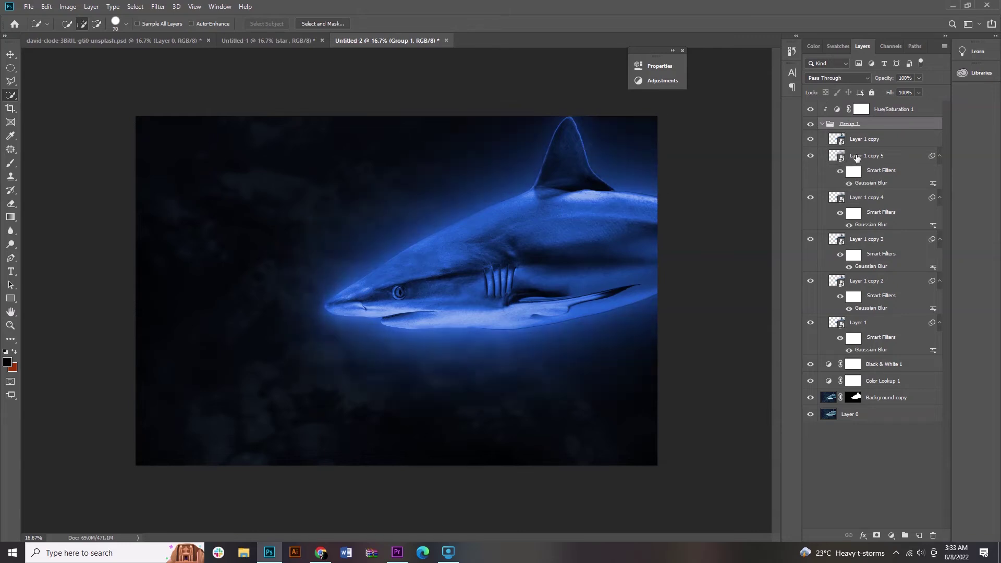
pyautogui.click(852, 155)
# Change Layer 1 copy 5's Gaussian Blur radius to 250 and collapse Group 1.
pyautogui.doubleClick(863, 186)
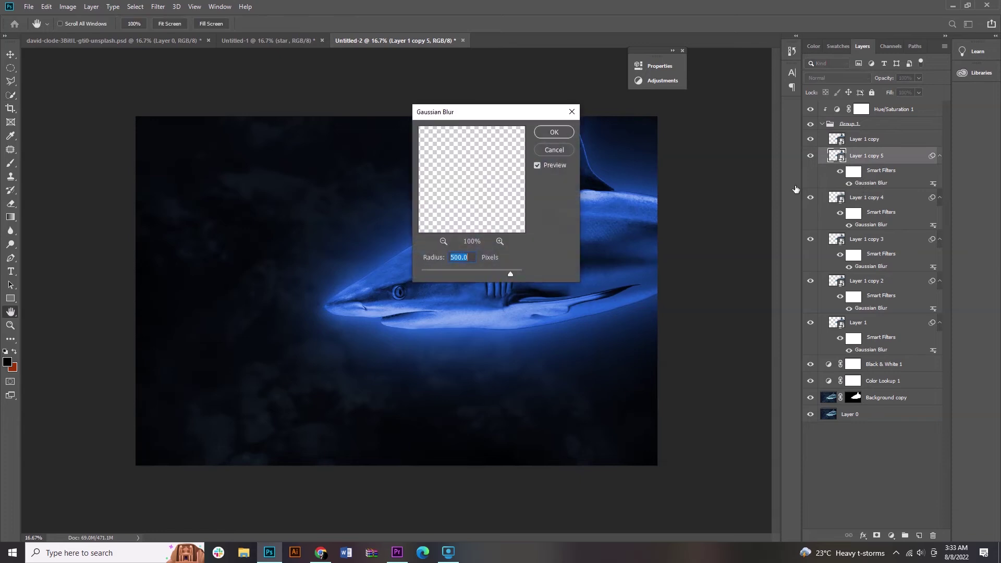
pyautogui.write('300')
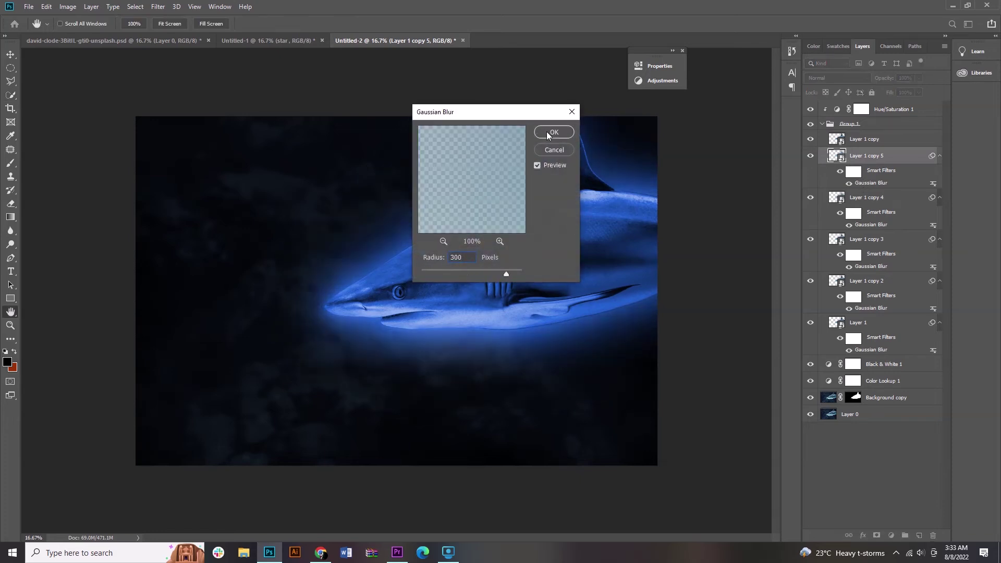
pyautogui.press('BackSpace')
pyautogui.press('BackSpace')
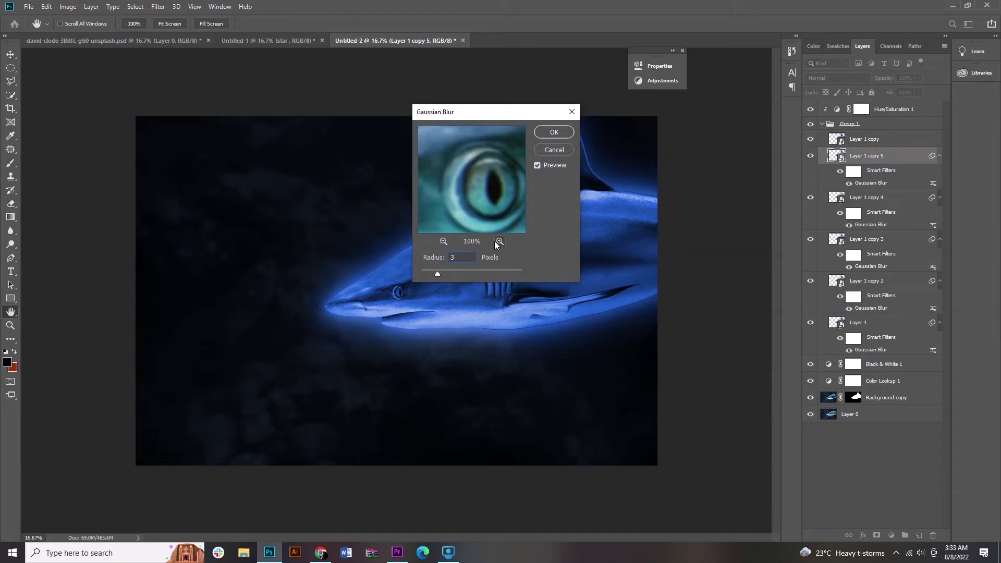
pyautogui.press('BackSpace')
pyautogui.write('250')
pyautogui.click(553, 134)
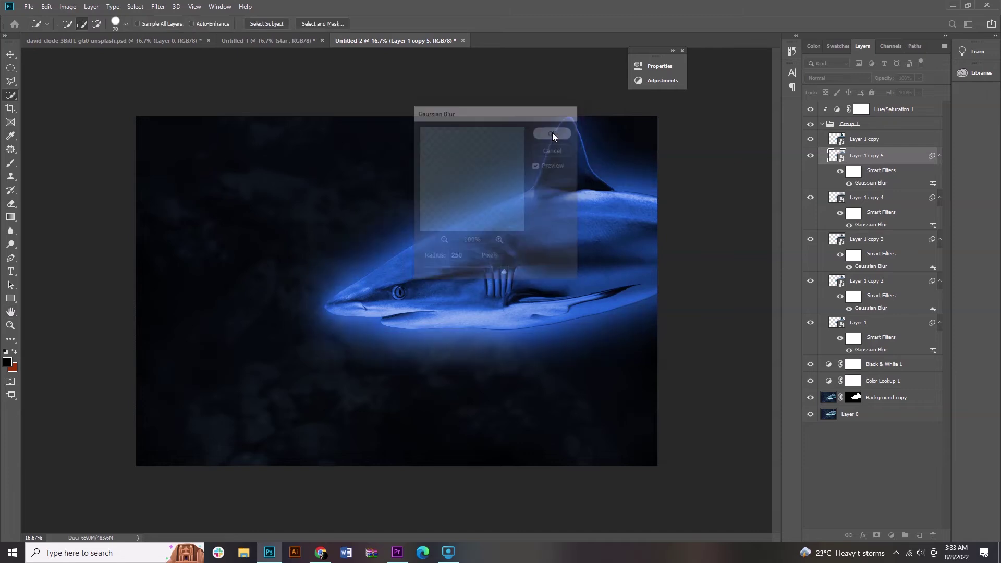
pyautogui.click(823, 125)
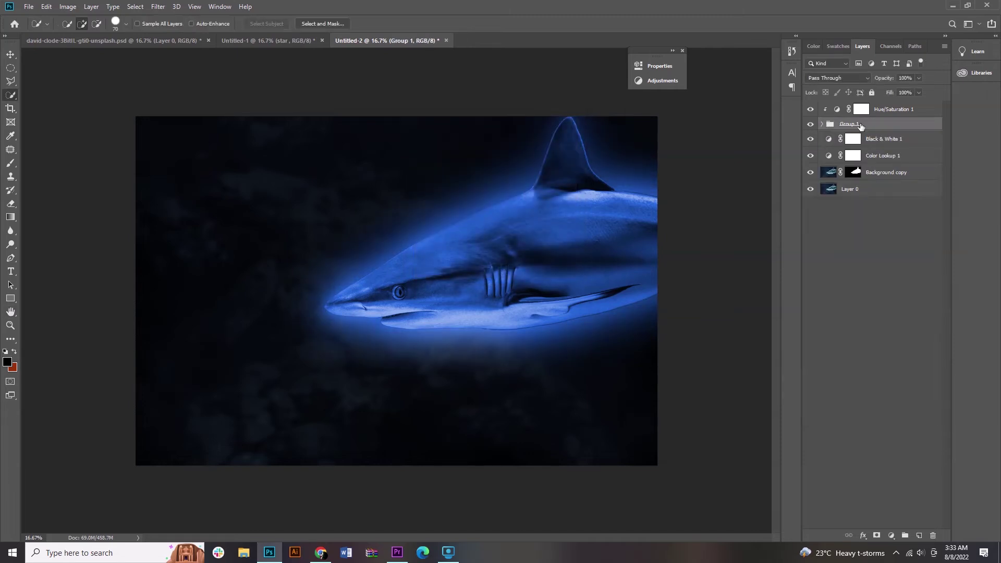
# Duplicate Hue/Saturation 1 above Black & White 1 and target the copy's mask.
pyautogui.click(882, 111)
pyautogui.click(879, 142)
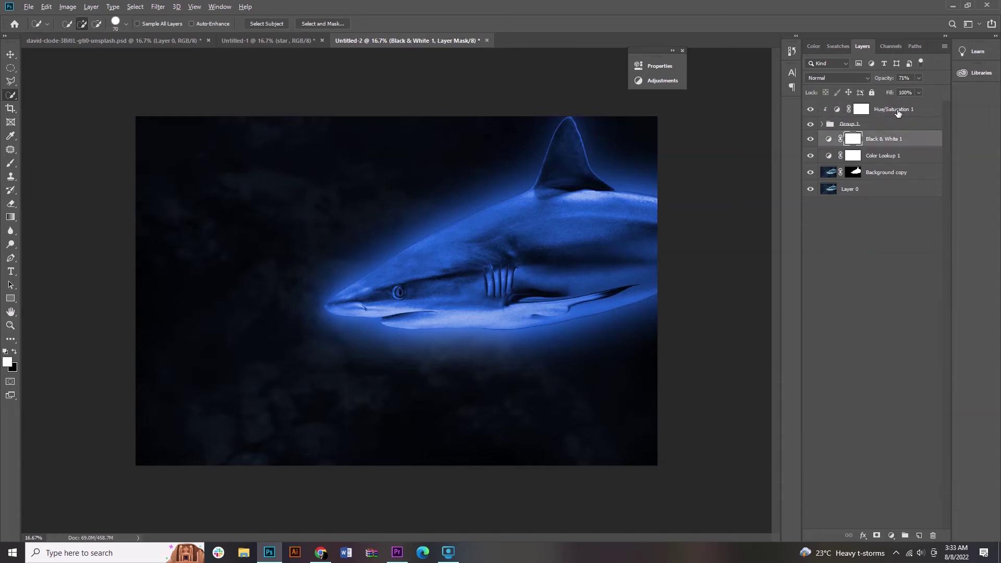
pyautogui.moveTo(897, 112); pyautogui.dragTo(897, 136)
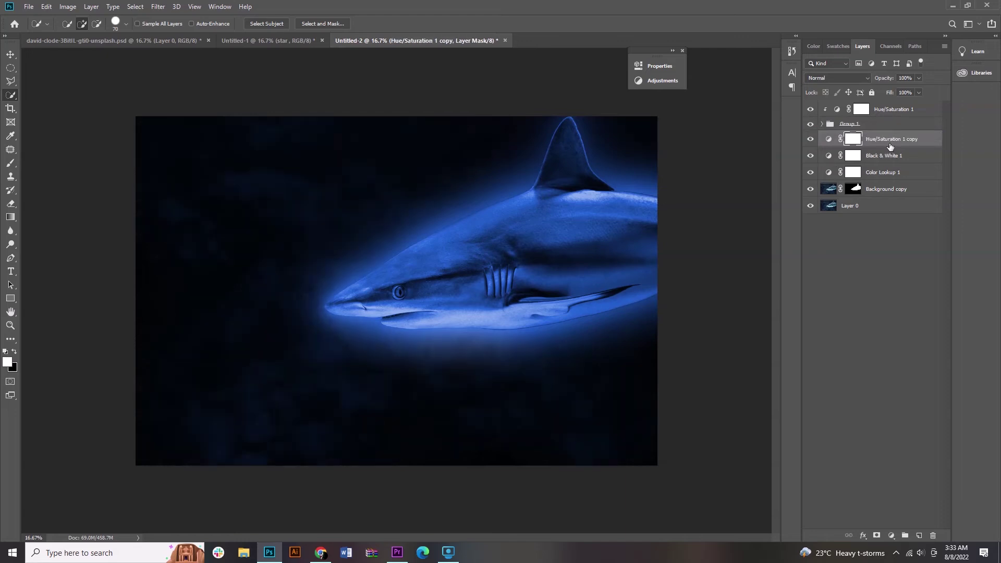
pyautogui.hotkey('ctrl', '2')
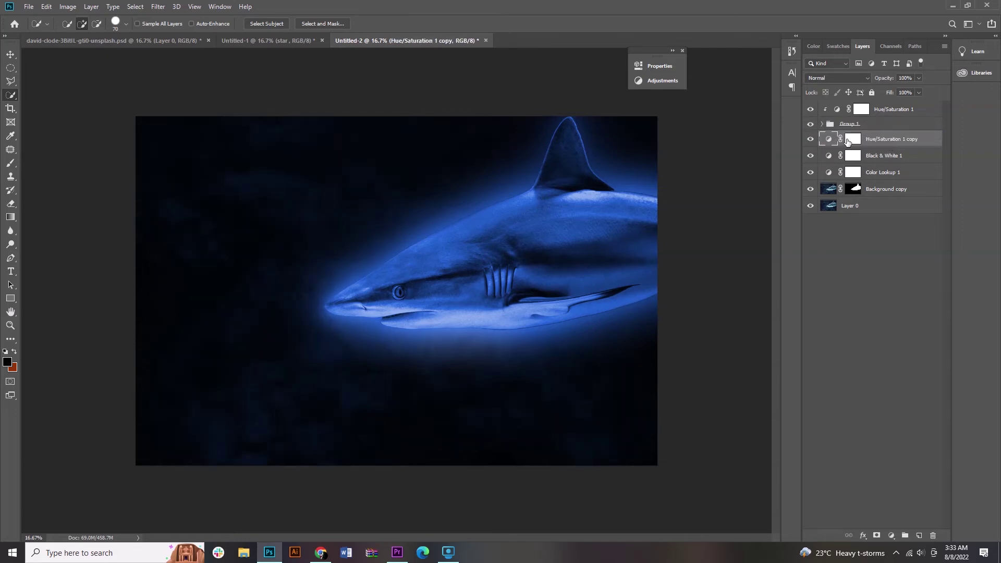
pyautogui.click(847, 142)
# Adjust the Hue/Saturation 1 copy's colorize hue settings.
pyautogui.doubleClick(829, 139)
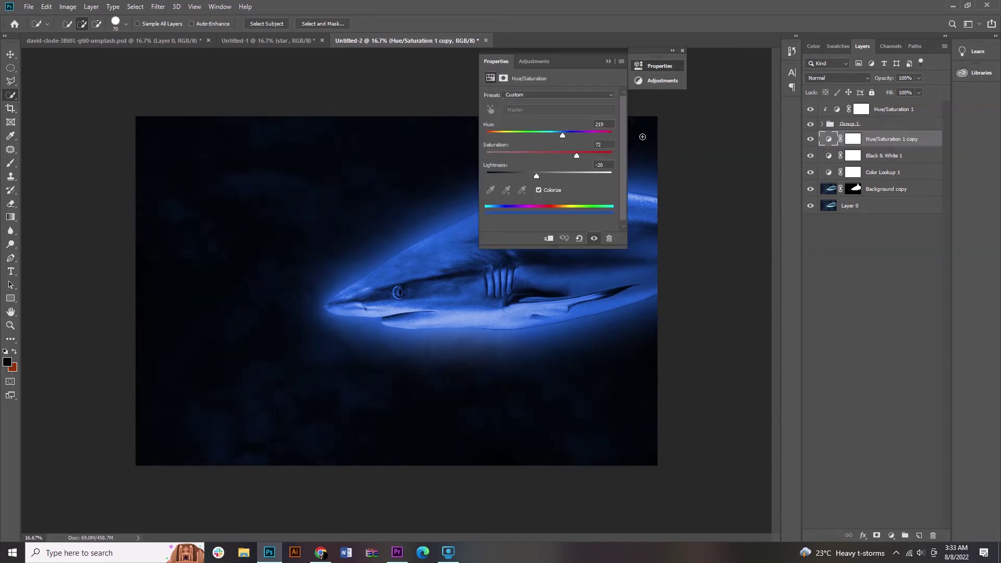
pyautogui.moveTo(574, 135); pyautogui.dragTo(576, 134)
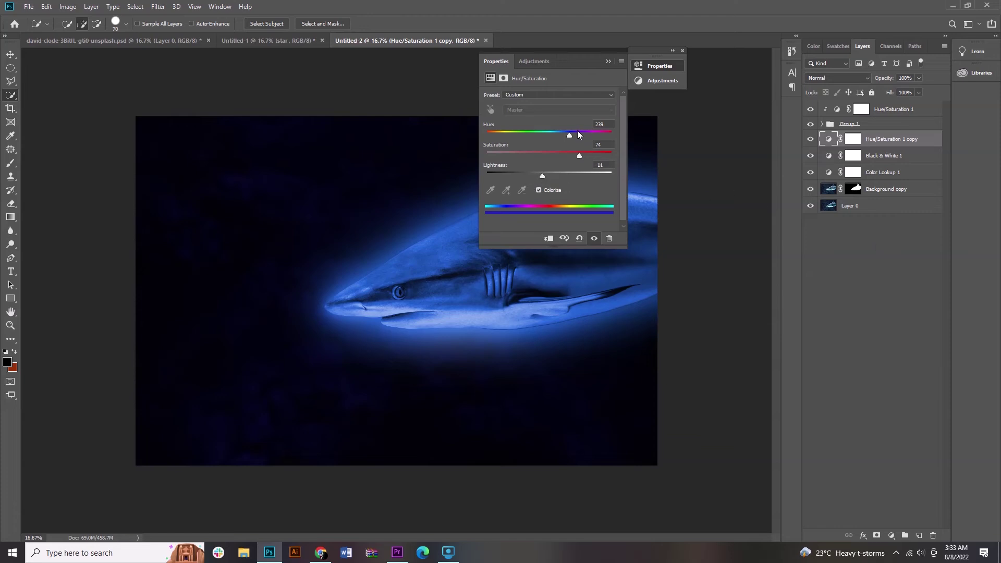
pyautogui.click(894, 242)
pyautogui.moveTo(875, 157); pyautogui.dragTo(871, 139)
# Invert the Hue/Saturation 1 copy's mask to black, hiding the adjustment.
pyautogui.click(855, 140)
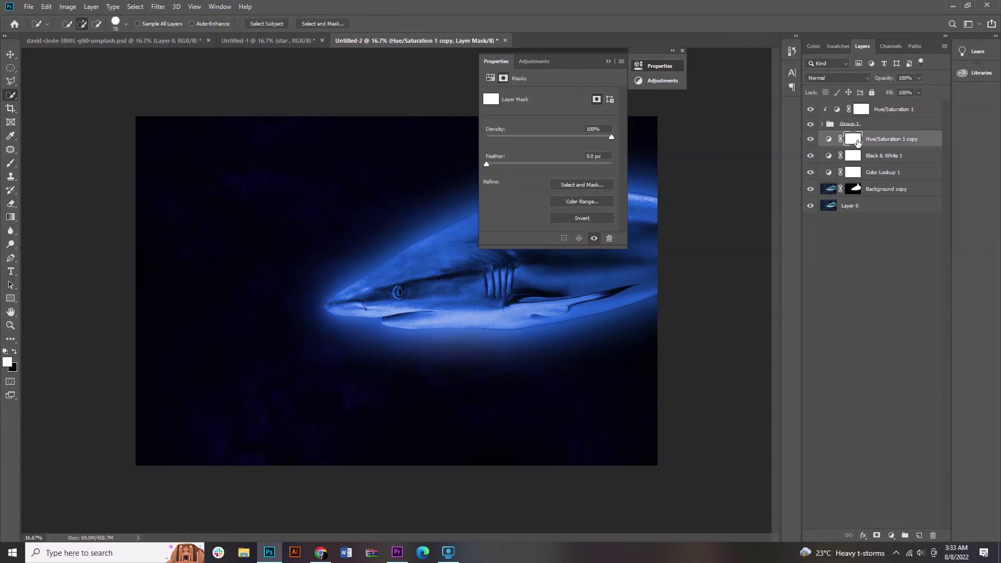
pyautogui.press('i')
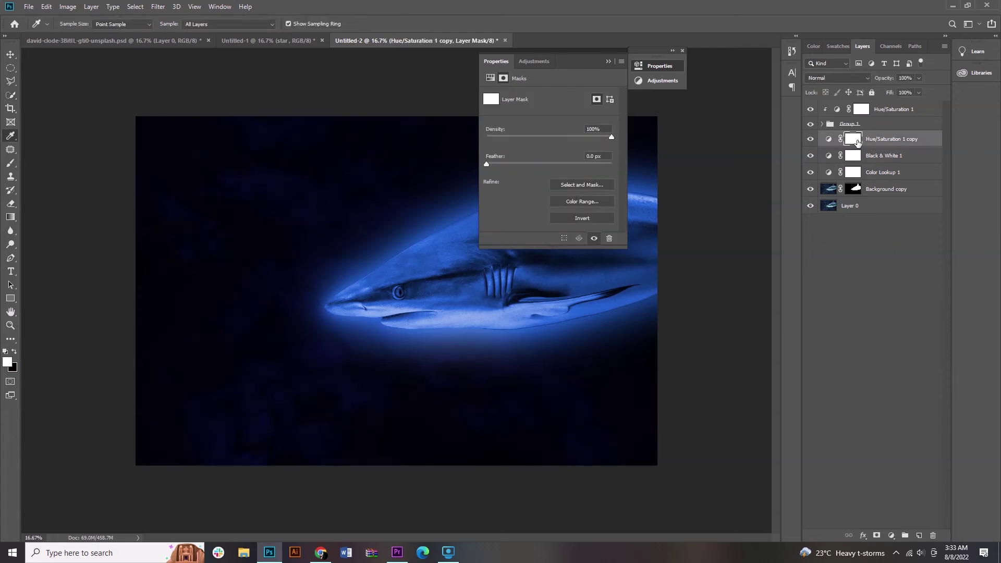
pyautogui.hotkey('ctrl', 'i')
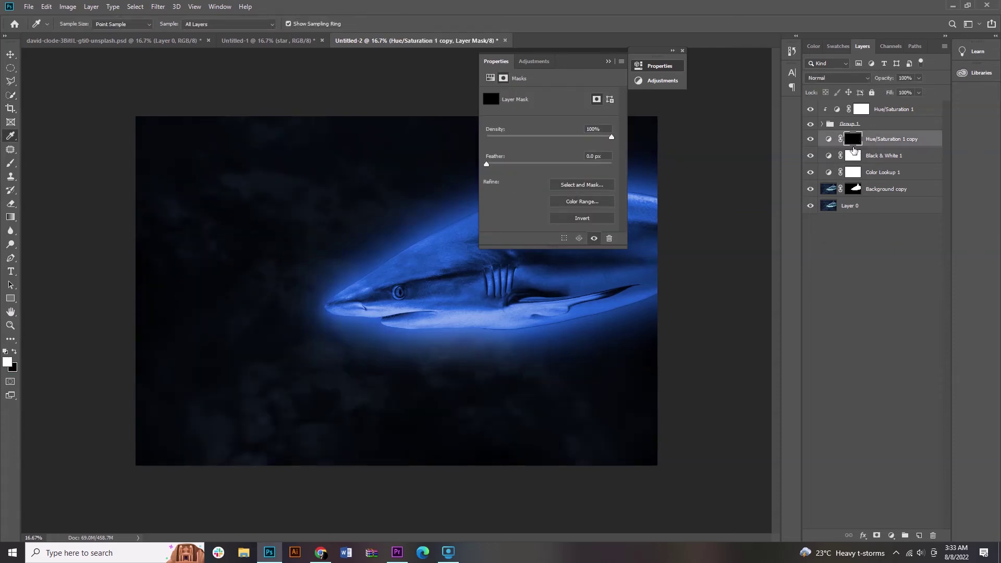
# Paint white around the shark with a large brush to restore the blue tint.
pyautogui.click(11, 163)
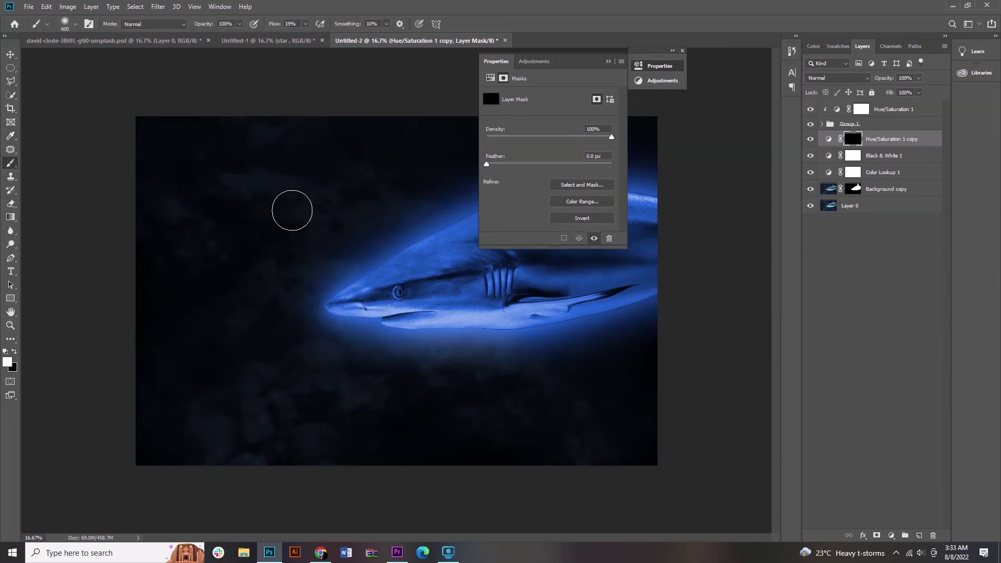
pyautogui.moveTo(386, 172); pyautogui.dragTo(498, 136)
pyautogui.press(']')
pyautogui.press(']')
pyautogui.press(']')
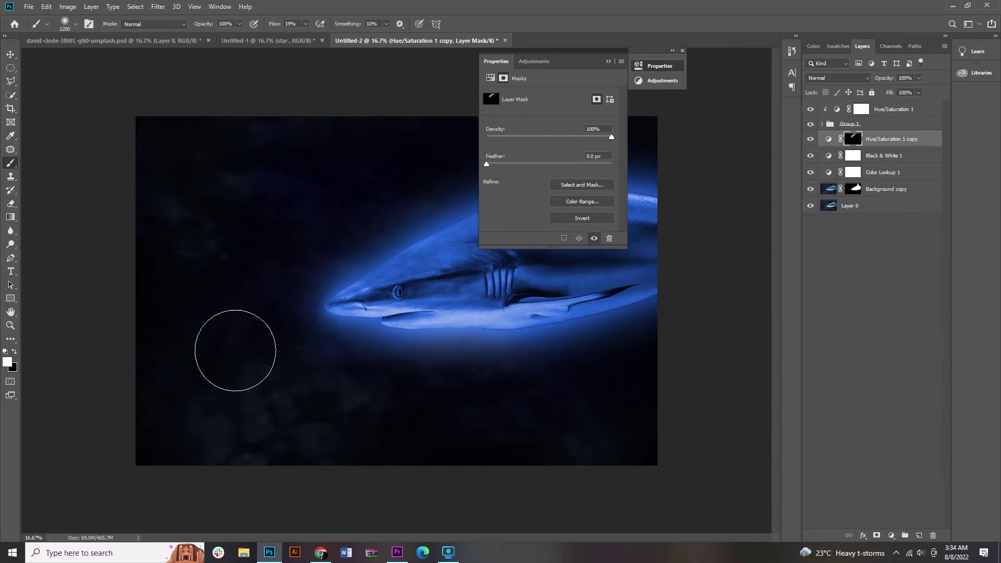
pyautogui.moveTo(585, 412)
pyautogui.mouseDown()
pyautogui.moveTo(280, 262)
pyautogui.moveTo(536, 123)
pyautogui.moveTo(257, 108)
pyautogui.moveTo(140, 372)
pyautogui.mouseUp()
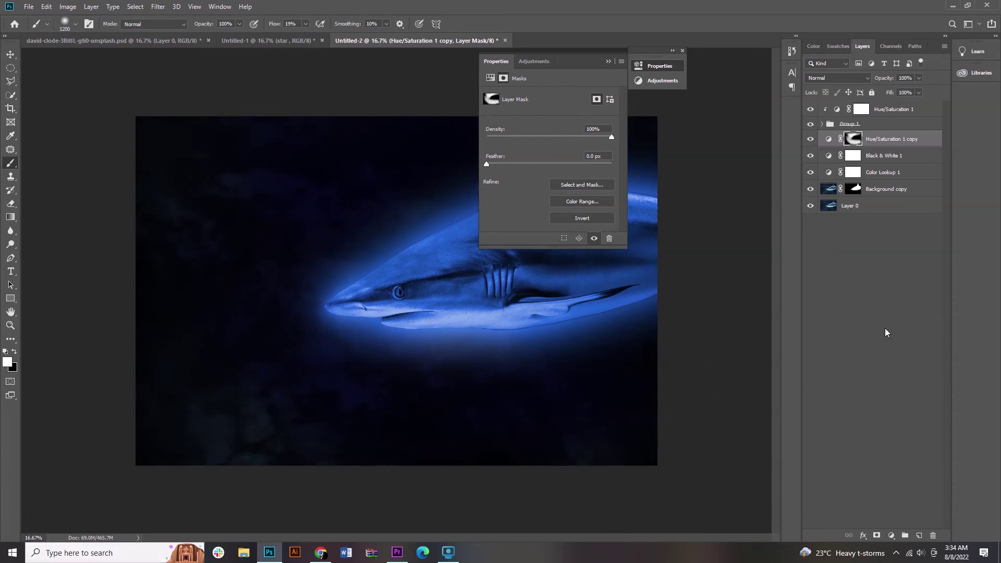
pyautogui.click(886, 111)
# Drag the star layer from Untitled-1 into the shark document Untitled-2.
pyautogui.click(606, 61)
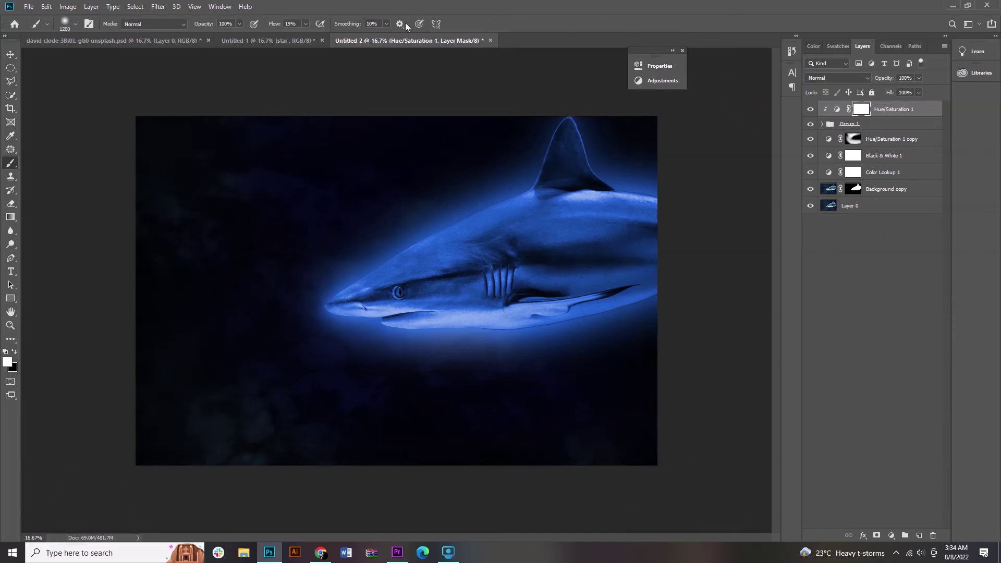
pyautogui.click(280, 42)
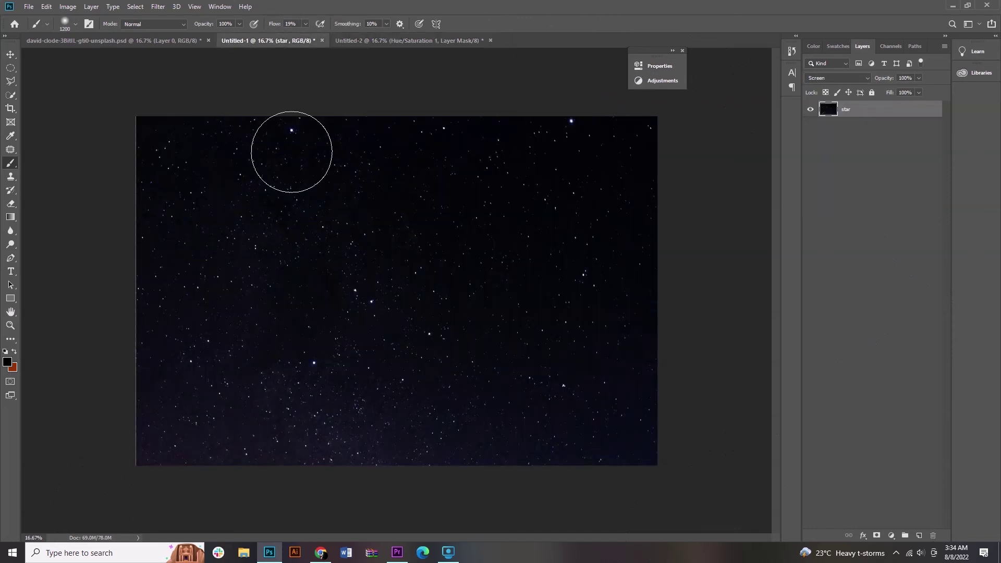
pyautogui.click(10, 54)
pyautogui.moveTo(227, 183)
pyautogui.mouseDown()
pyautogui.moveTo(385, 39)
pyautogui.moveTo(408, 282)
pyautogui.mouseUp()
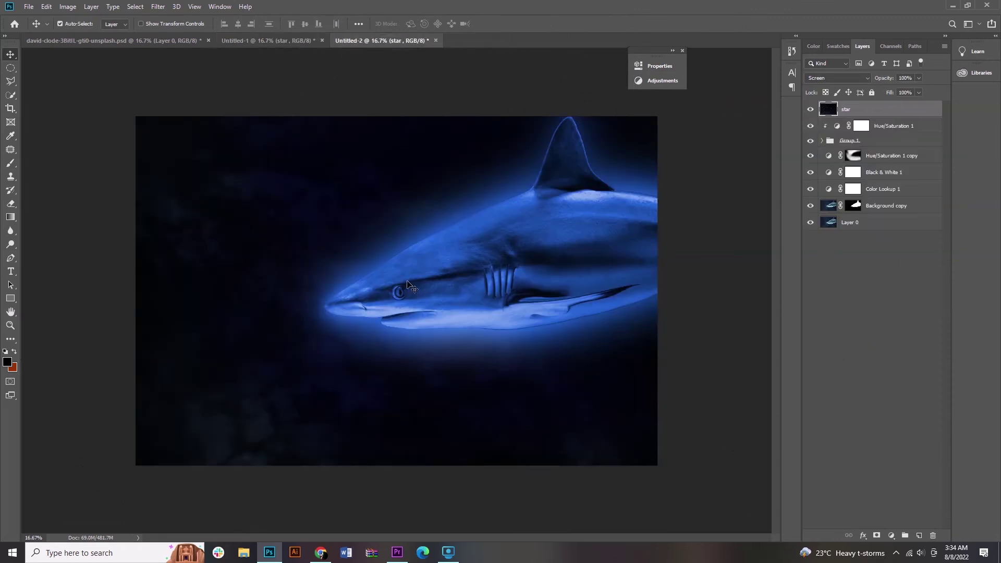
# Position the stars to cover the whole canvas and blend them in Screen mode.
pyautogui.moveTo(468, 376); pyautogui.dragTo(461, 384)
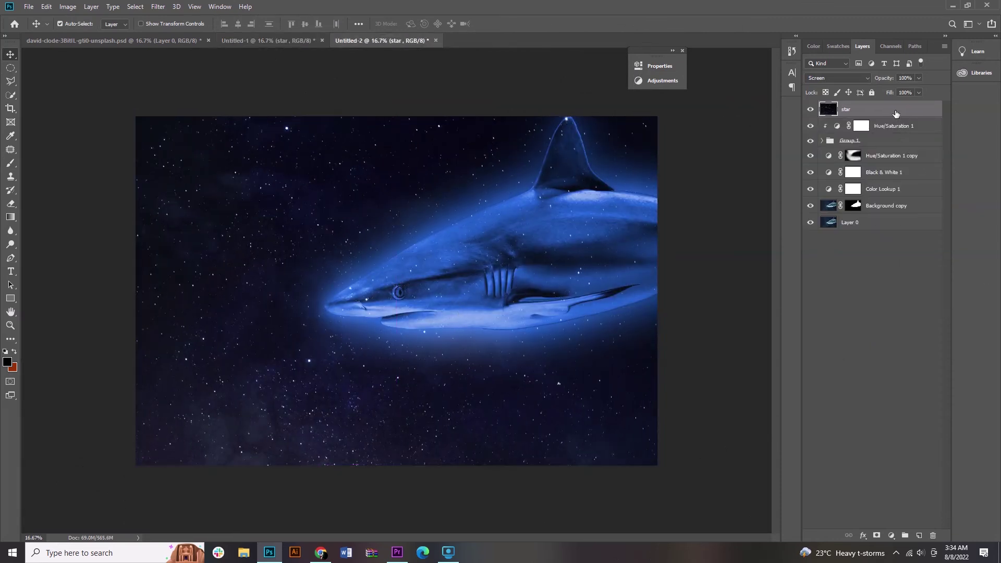
pyautogui.click(837, 77)
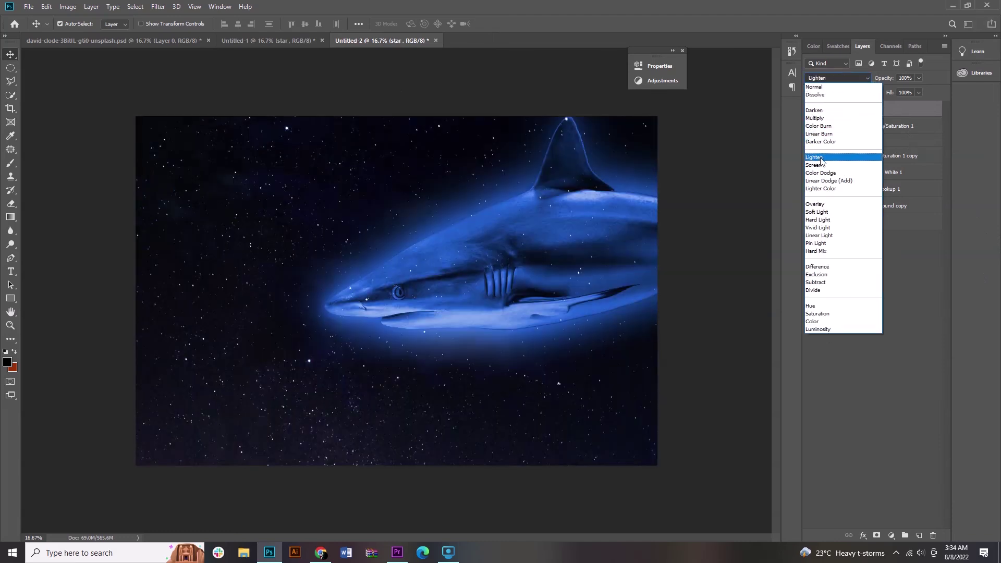
pyautogui.click(819, 165)
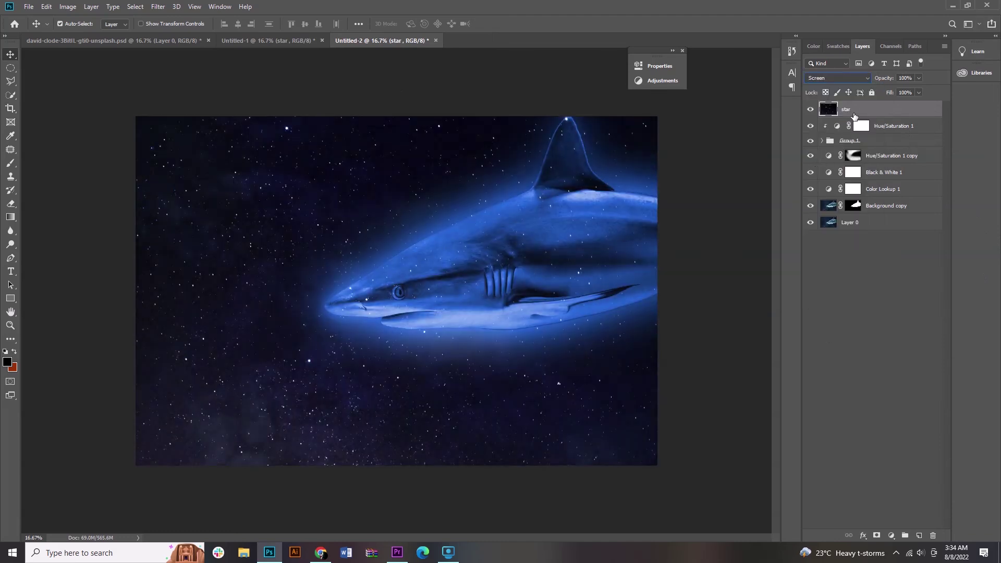
# Add an inverted black mask to the star layer, brush stars back near the fin, and lower brush opacity to 45%.
pyautogui.click(877, 535)
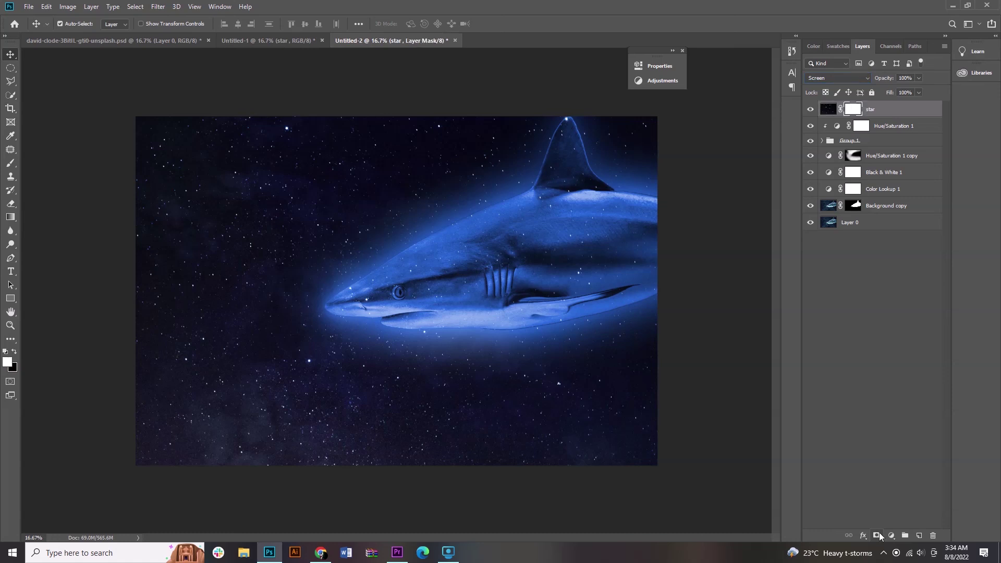
pyautogui.hotkey('ctrl', 'i')
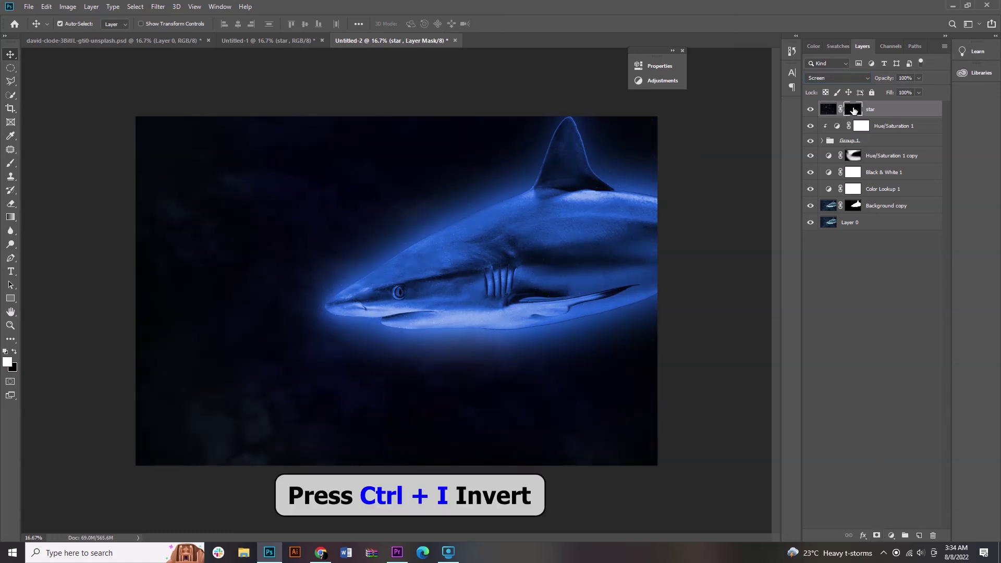
pyautogui.click(10, 162)
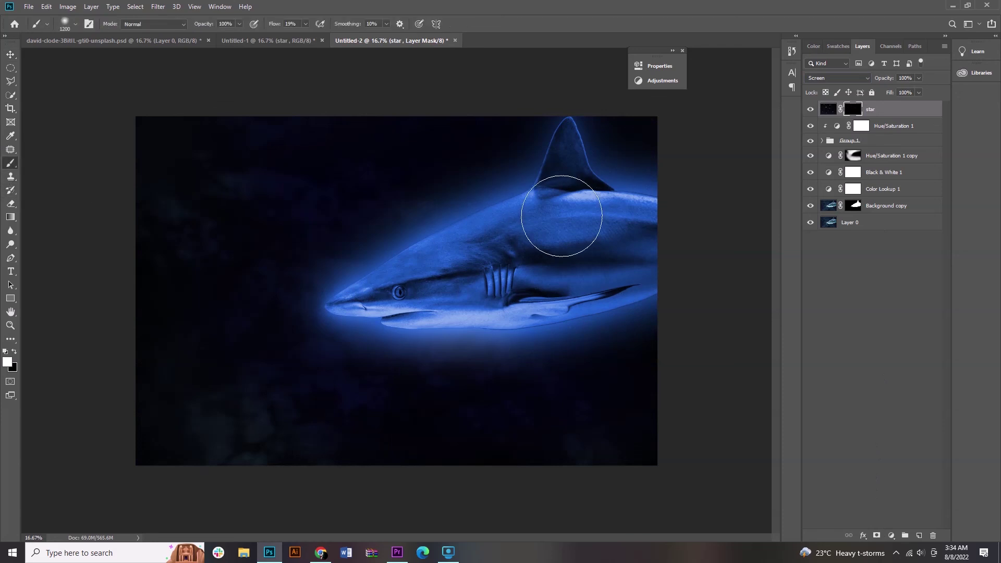
pyautogui.moveTo(587, 153)
pyautogui.mouseDown()
pyautogui.moveTo(632, 157)
pyautogui.moveTo(474, 152)
pyautogui.moveTo(424, 213)
pyautogui.moveTo(501, 195)
pyautogui.moveTo(313, 306)
pyautogui.moveTo(588, 362)
pyautogui.moveTo(704, 327)
pyautogui.moveTo(488, 349)
pyautogui.moveTo(339, 290)
pyautogui.moveTo(593, 164)
pyautogui.moveTo(637, 167)
pyautogui.mouseUp()
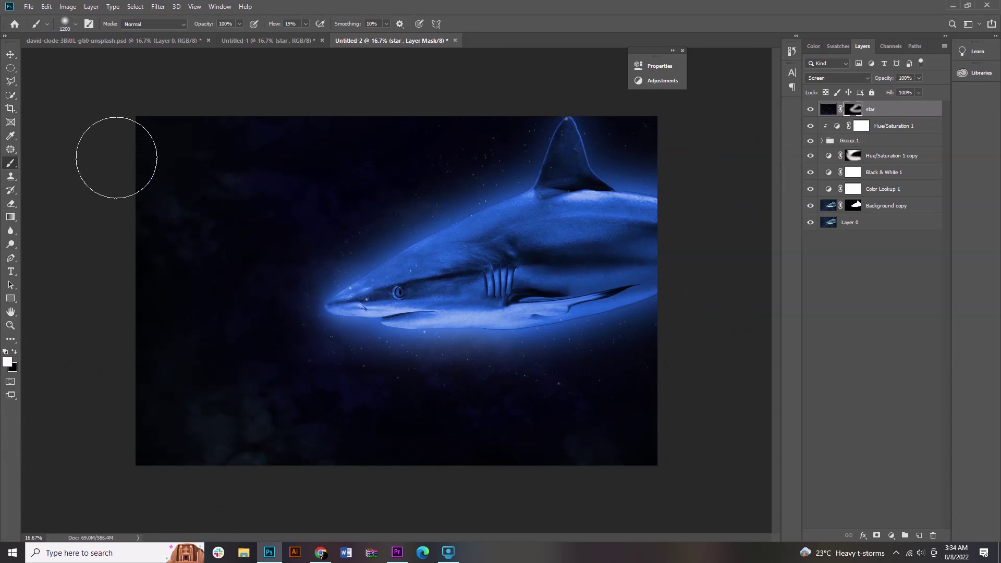
pyautogui.moveTo(238, 24); pyautogui.dragTo(215, 37)
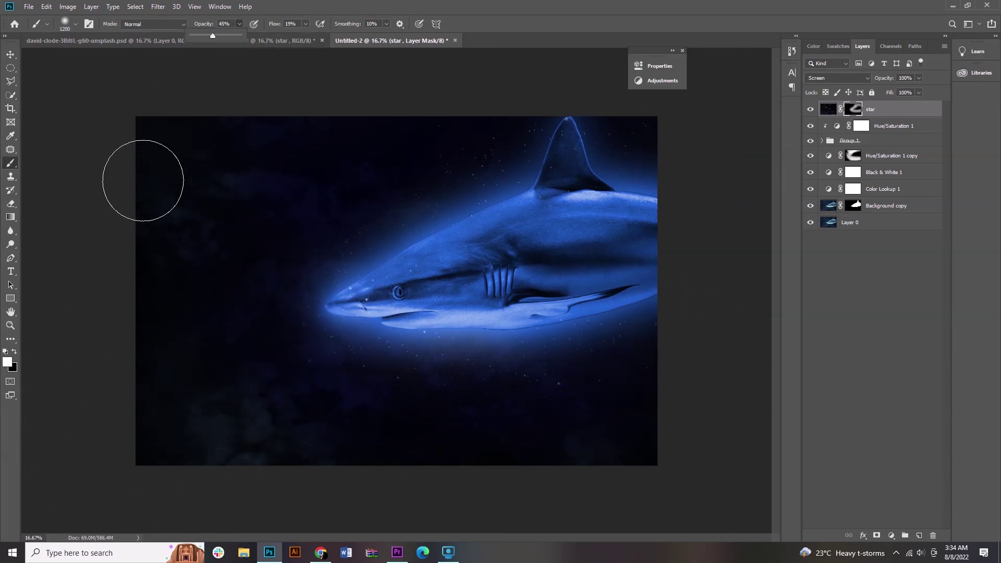